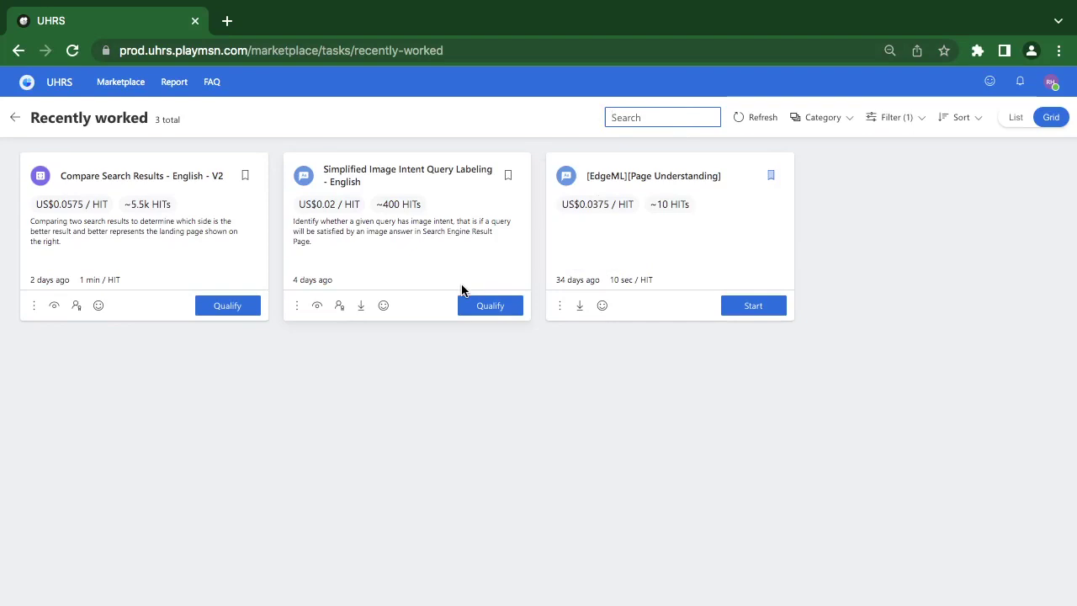
- Start the qualification test for the Simplified Image Intent Query Labeling - English HIT app
click(488, 308)
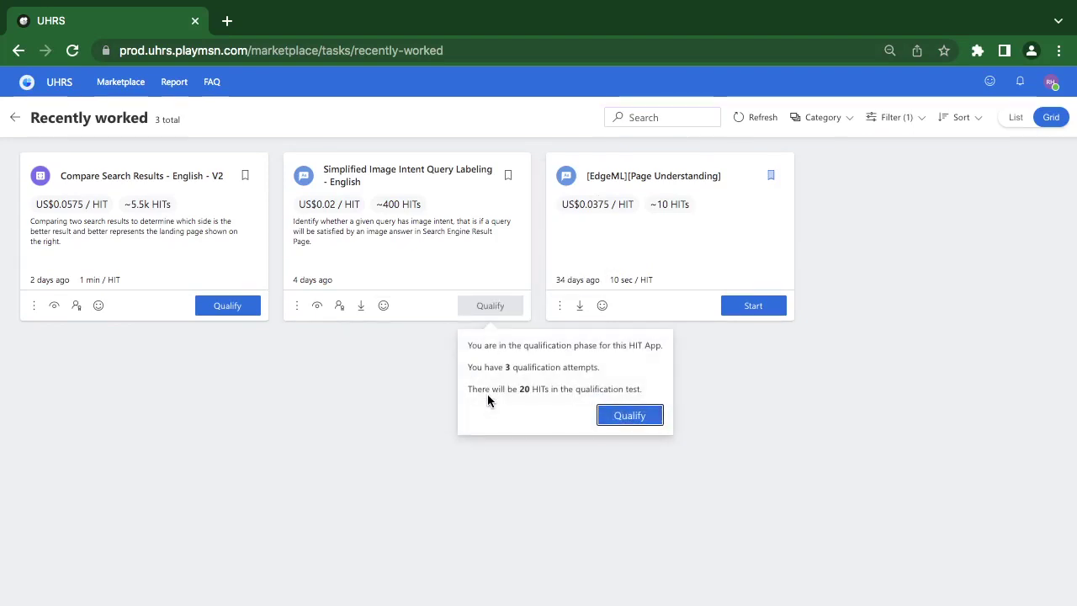
click(633, 416)
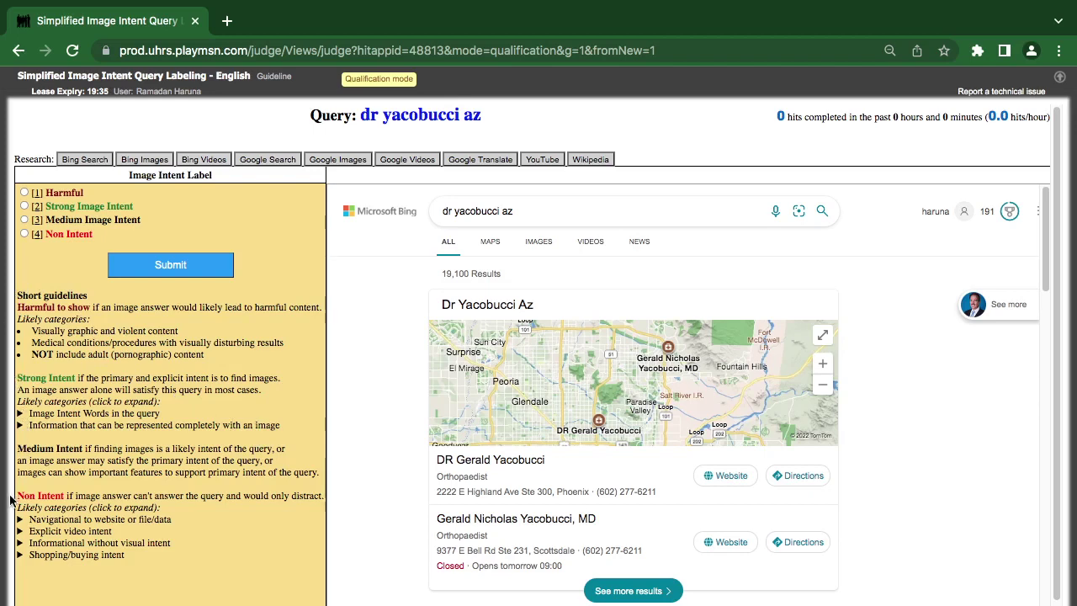
- Expand the likely categories under Strong Intent and Non Intent in the short guidelines and read through them
click(20, 414)
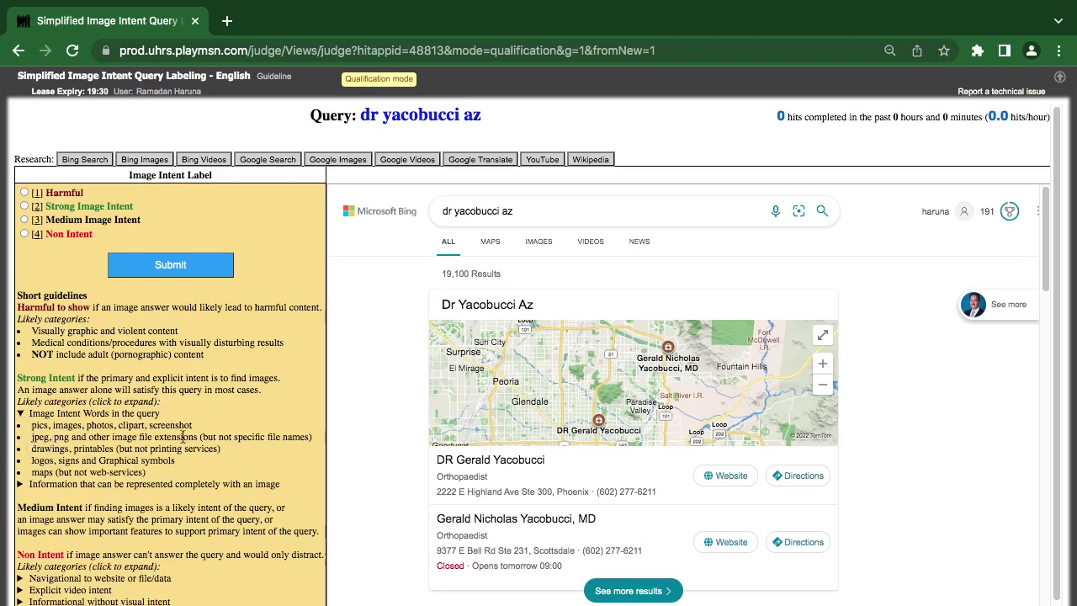
click(20, 485)
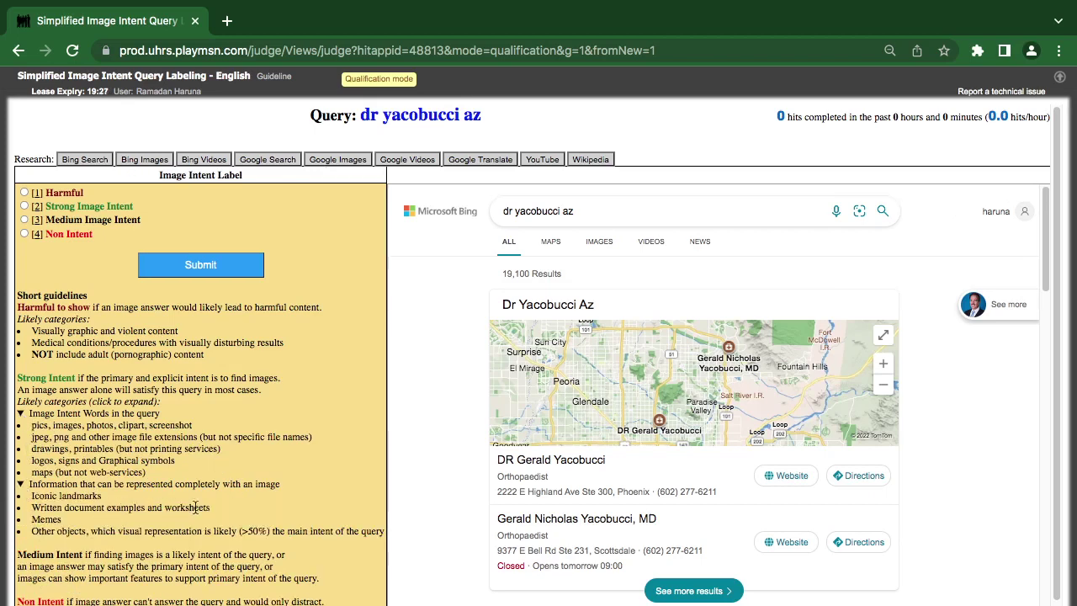
scroll(135, 505, down, 1)
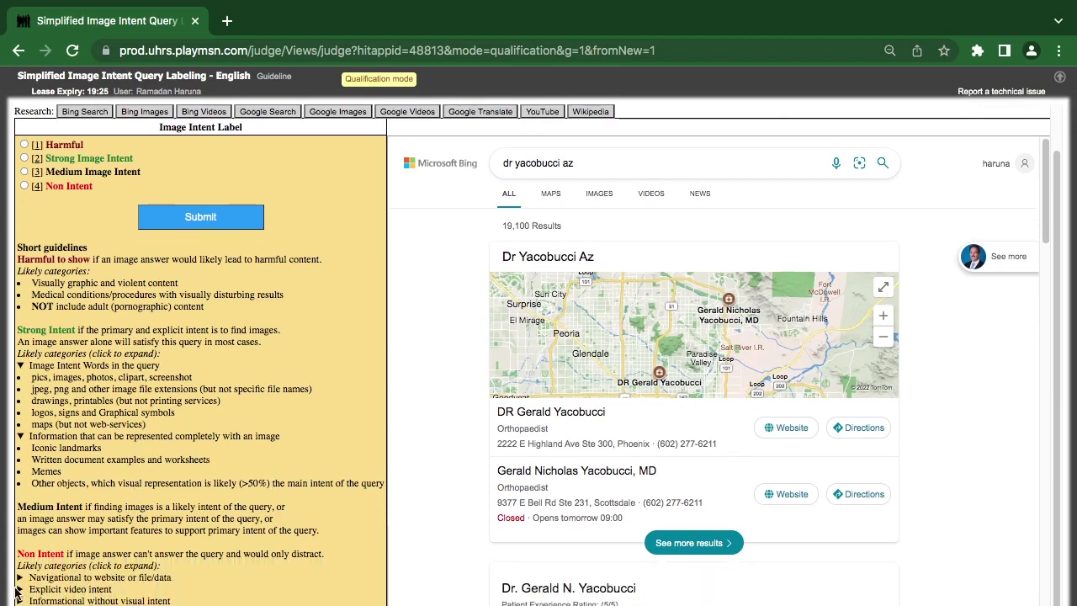
click(20, 577)
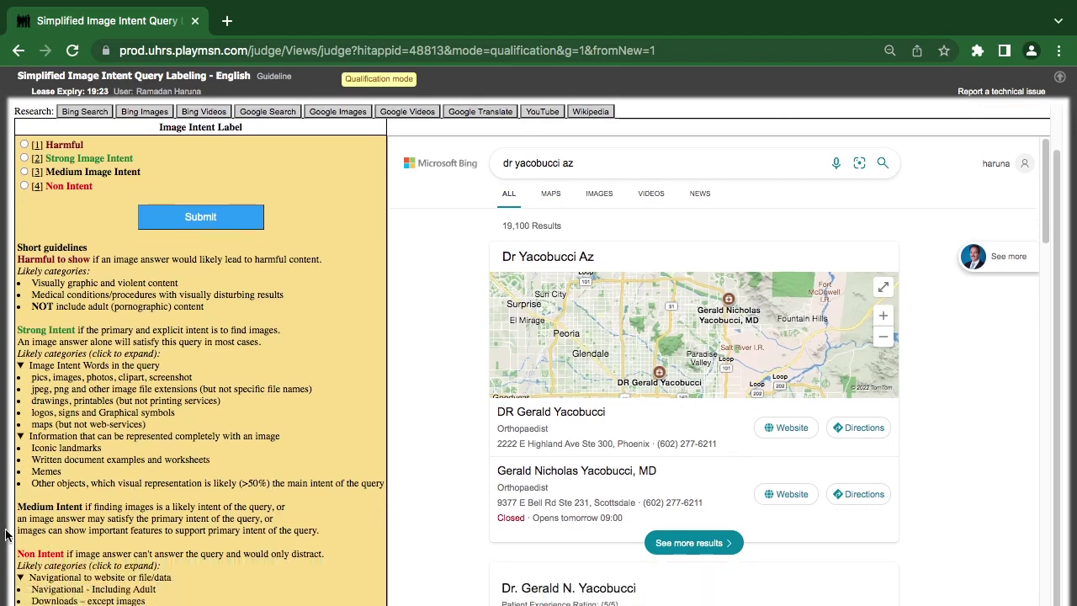
click(20, 577)
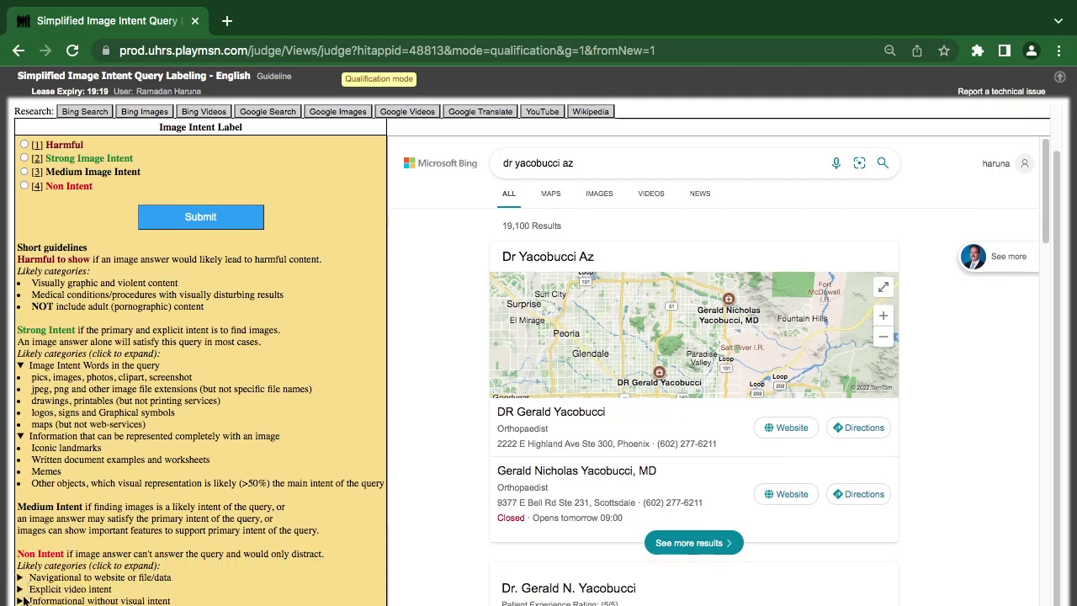
click(19, 577)
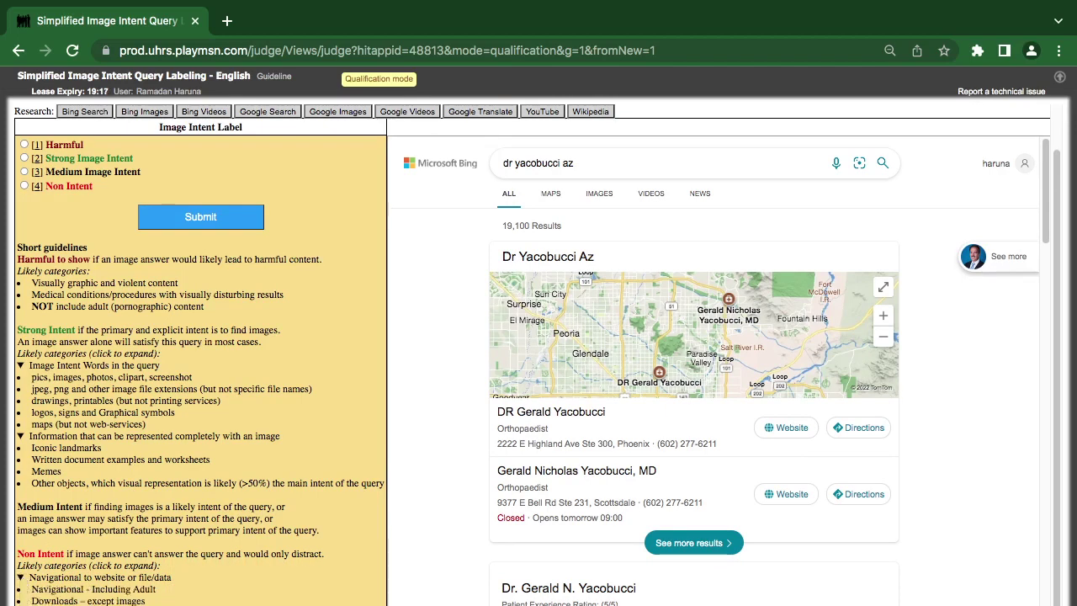
scroll(53, 580, down, 1)
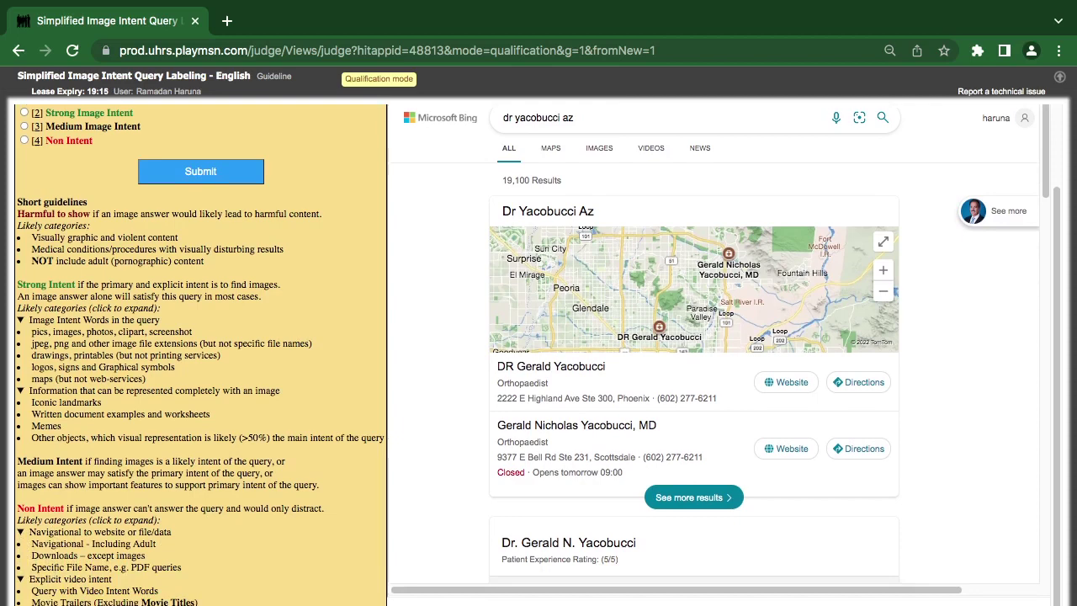
scroll(33, 572, down, 2)
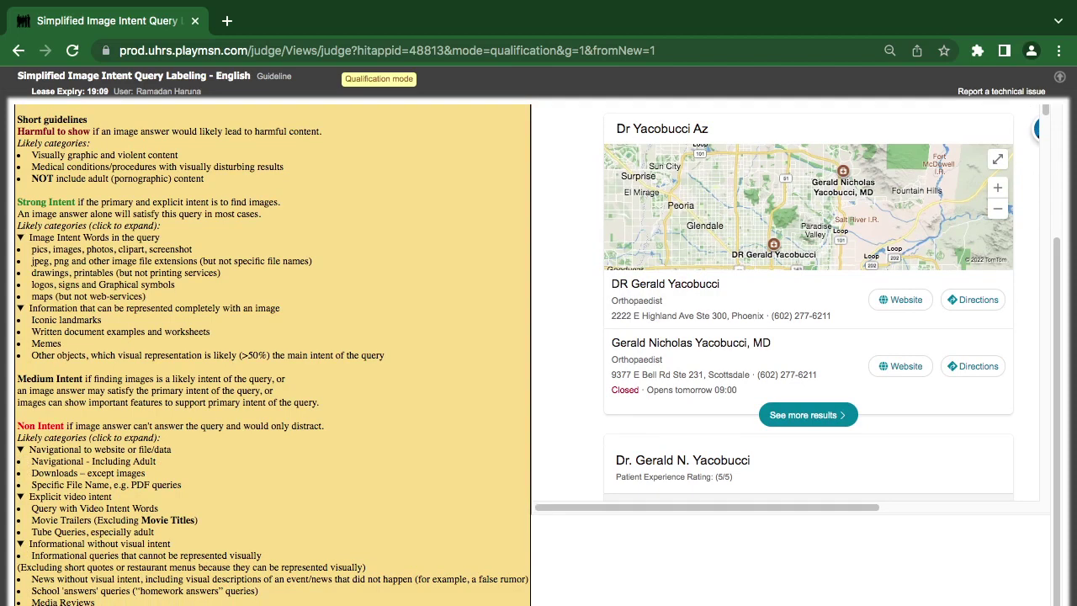
scroll(251, 470, up, 4)
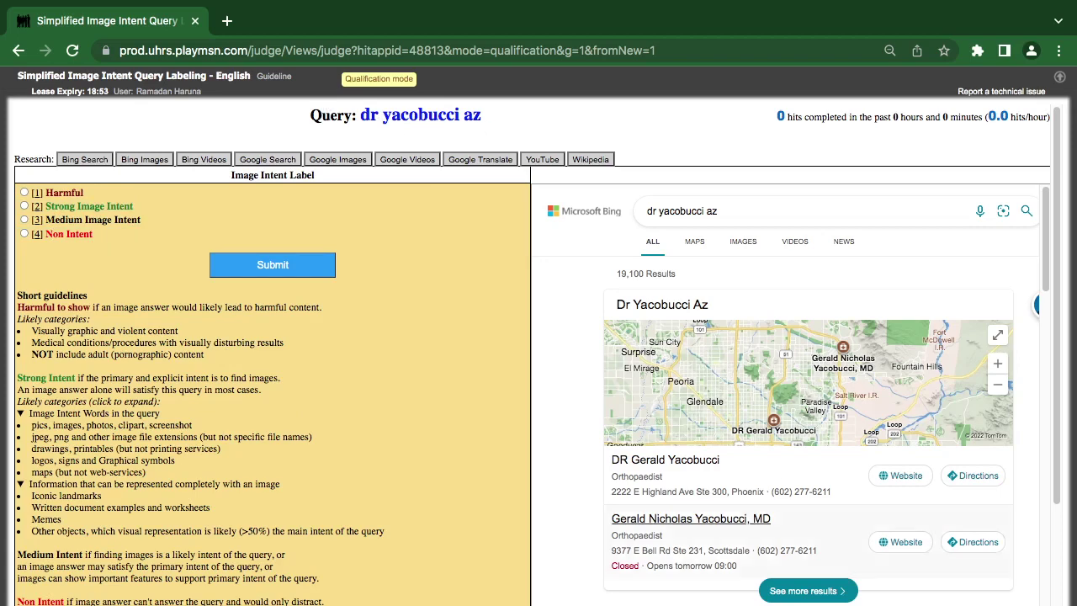
- Submit the doctor query as Medium Image Intent and the "short blonde hairstyles for black women 2016" query as Strong Image Intent
scroll(789, 480, down, 4)
scroll(847, 584, down, 2)
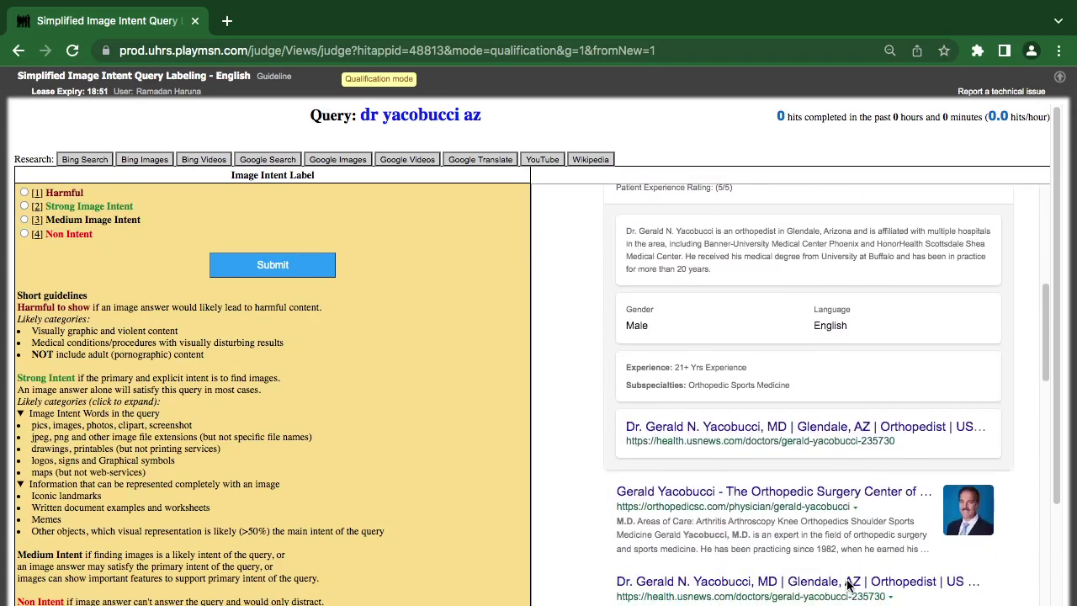
scroll(848, 583, down, 1)
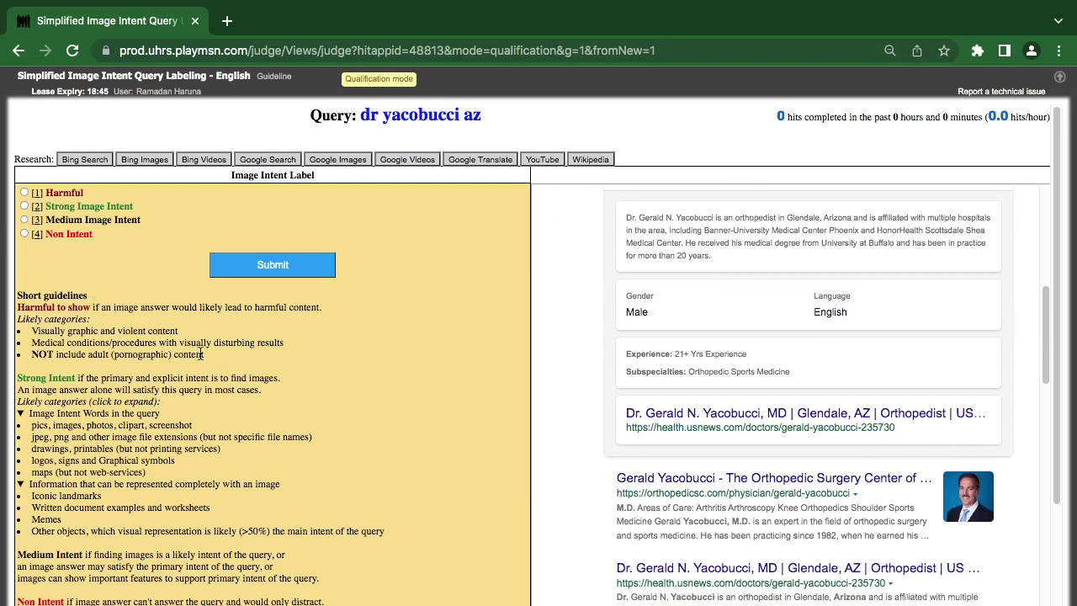
scroll(138, 504, down, 5)
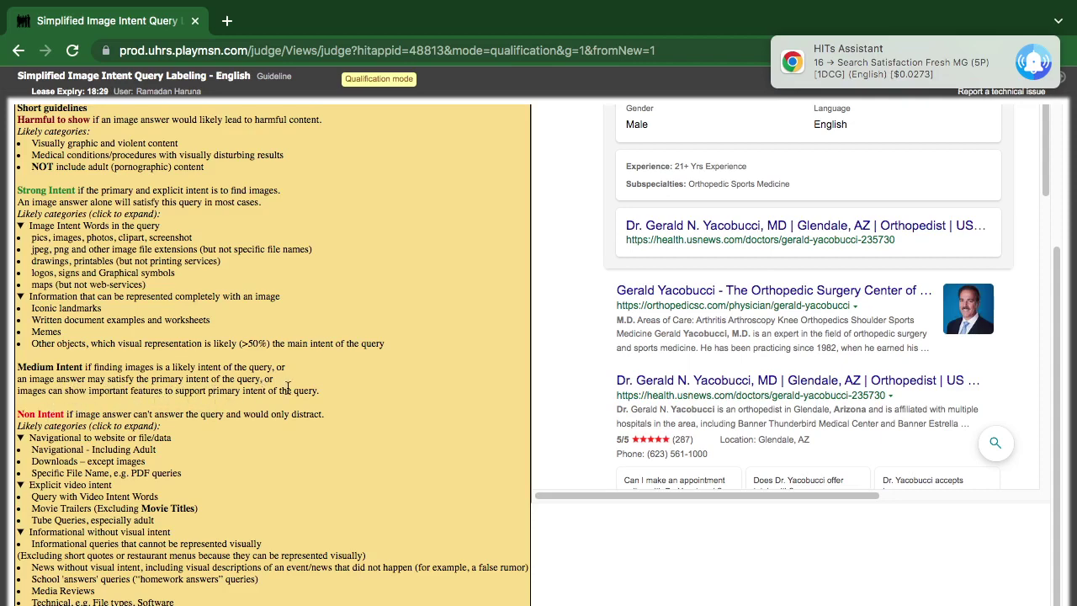
scroll(287, 387, up, 3)
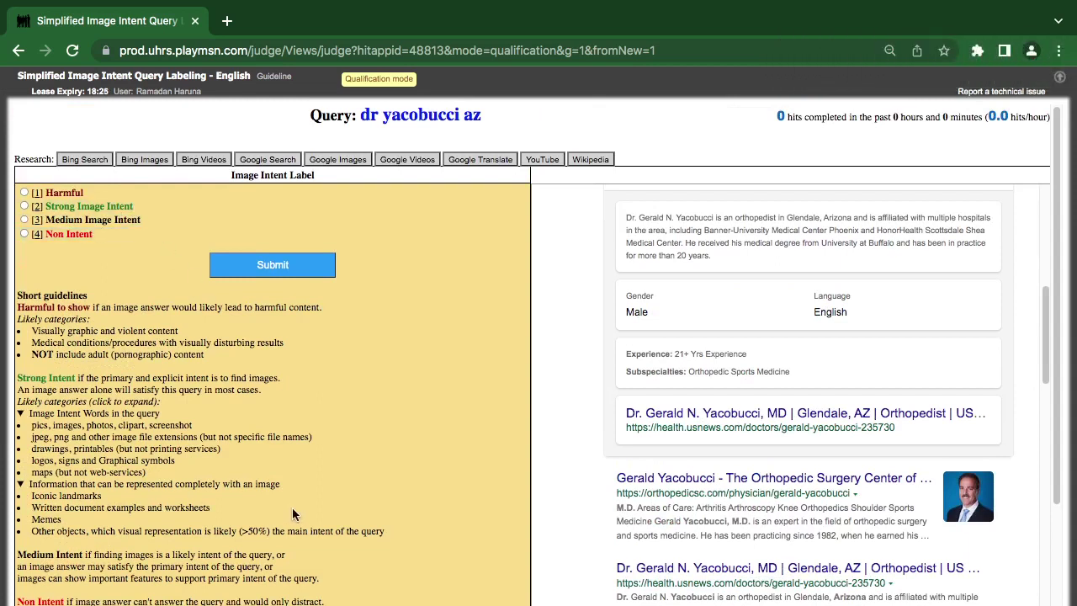
click(63, 207)
click(63, 219)
click(240, 264)
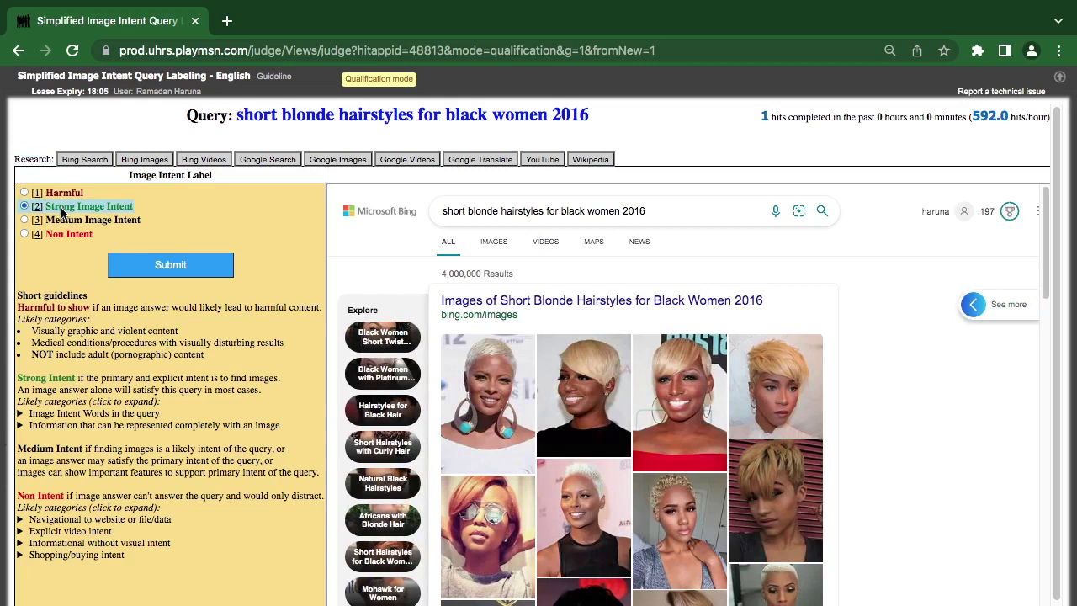
click(205, 275)
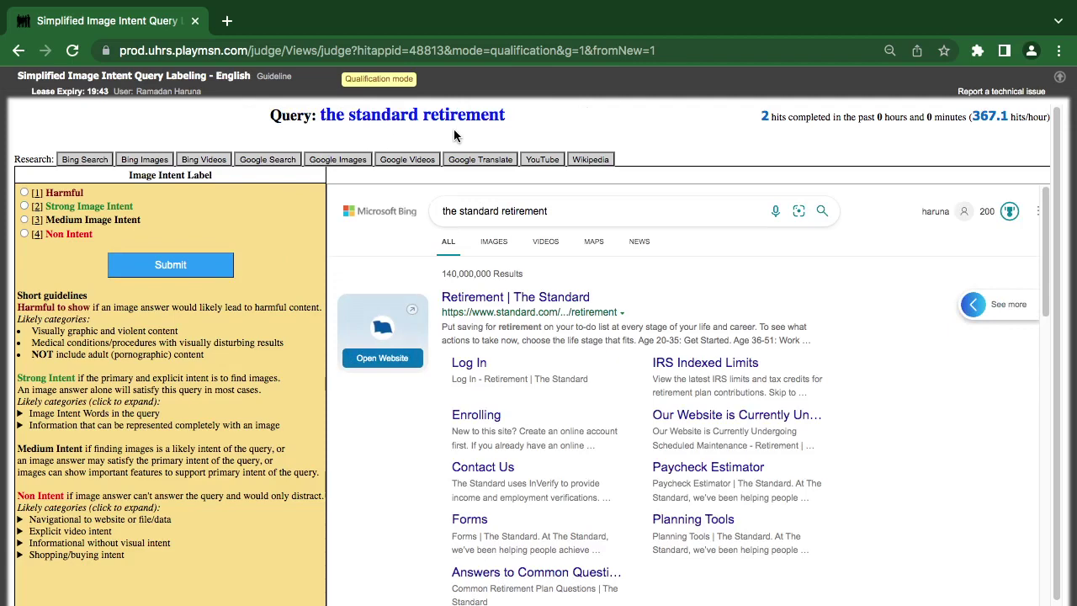
- Review the search results for the query "the standard retirement" and submit it as Non Intent
scroll(589, 336, down, 10)
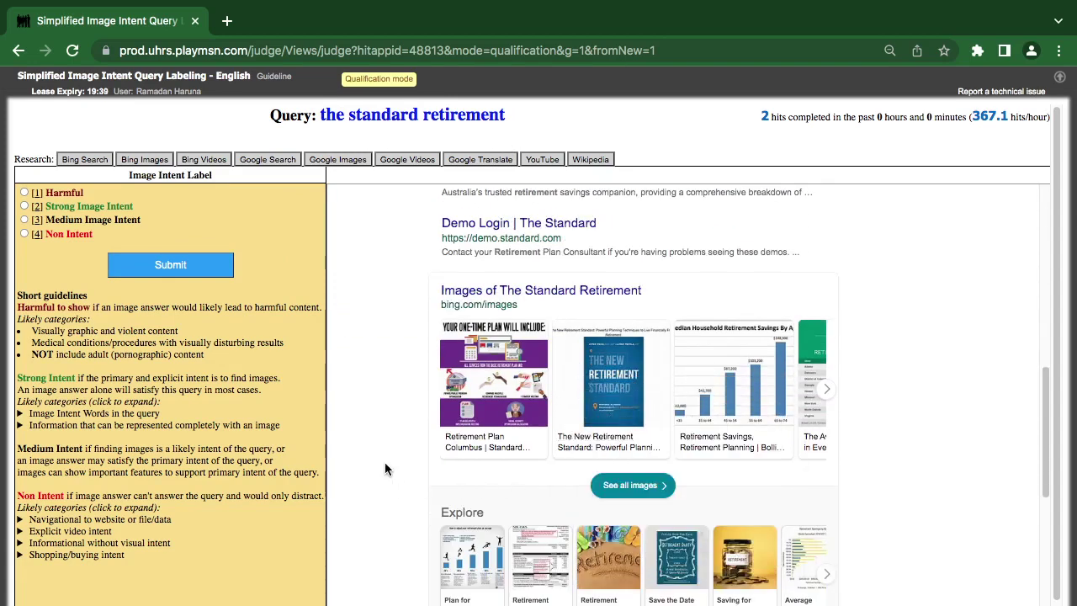
scroll(401, 391, up, 10)
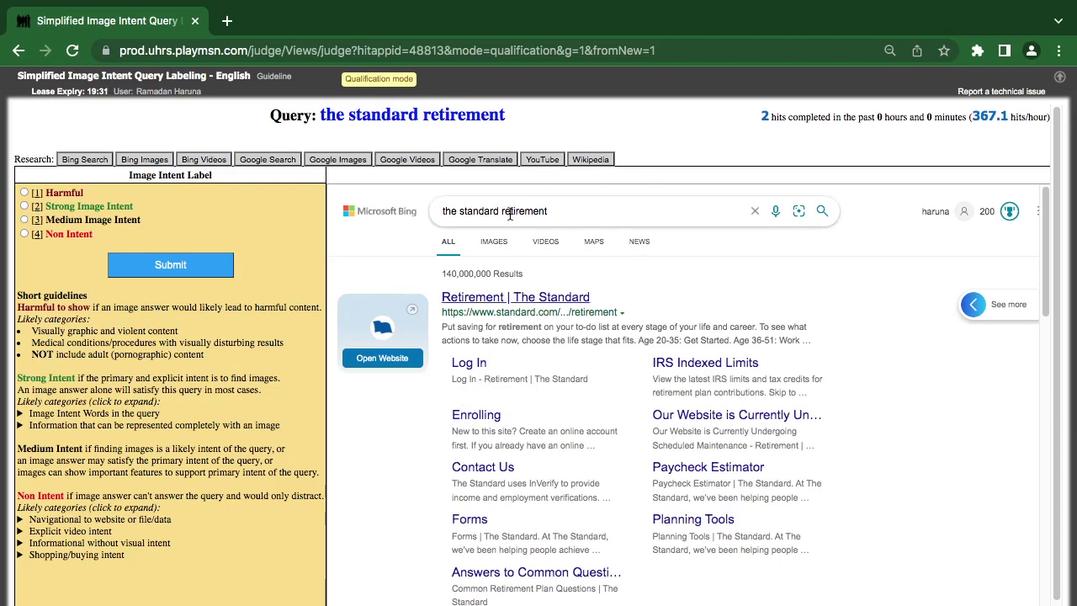
scroll(631, 485, down, 5)
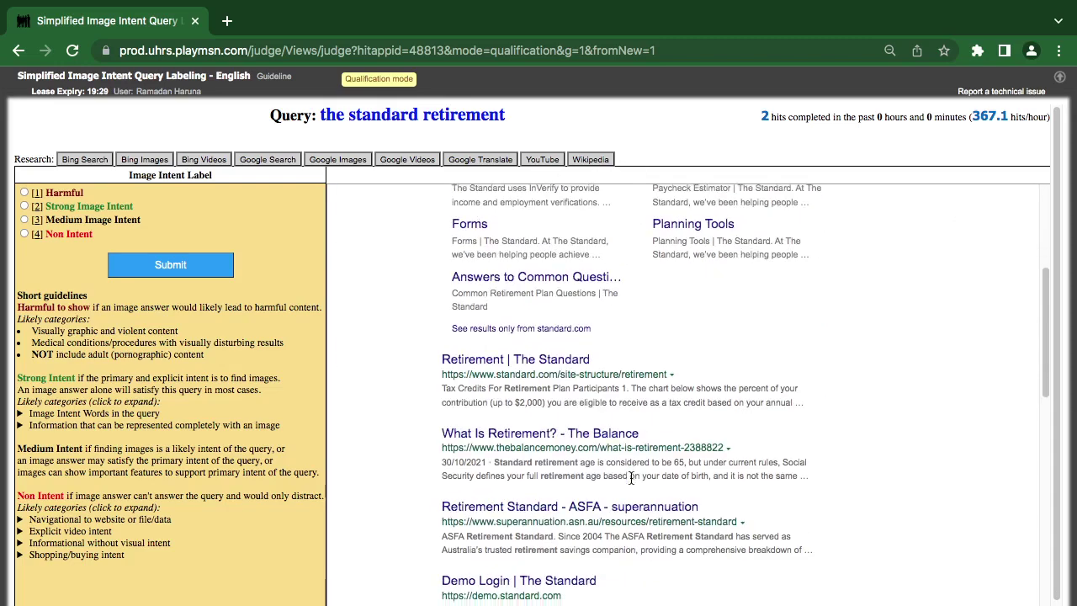
mouse_move(629, 480)
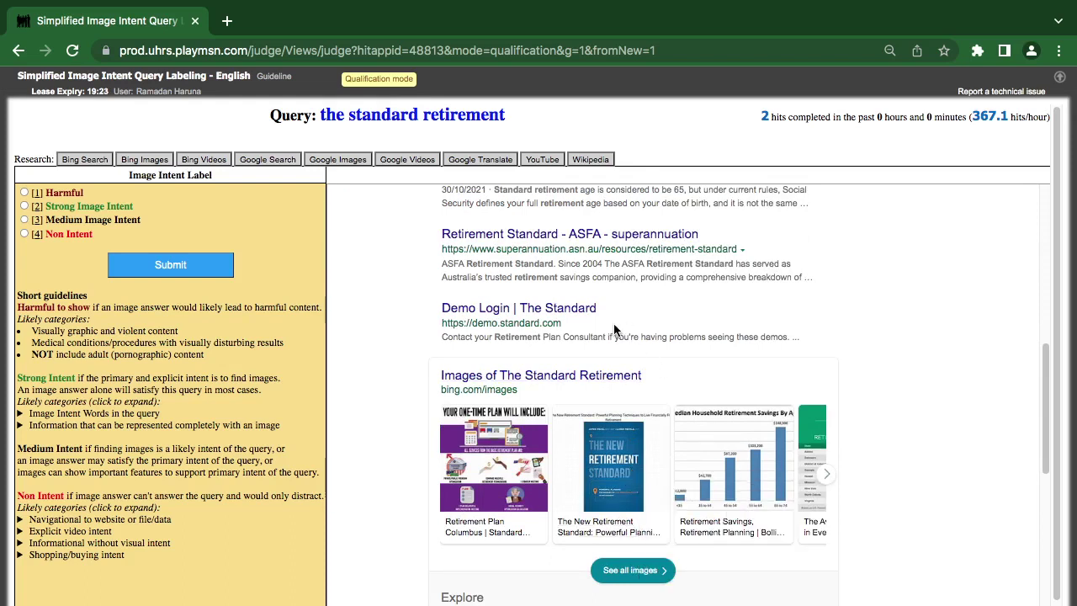
scroll(614, 329, down, 5)
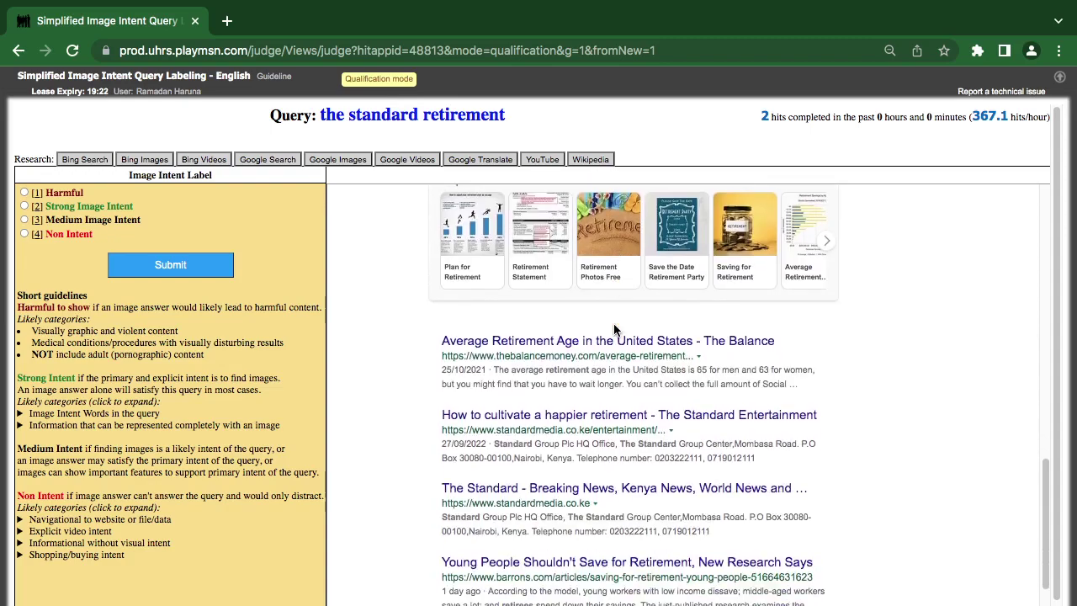
scroll(535, 380, up, 4)
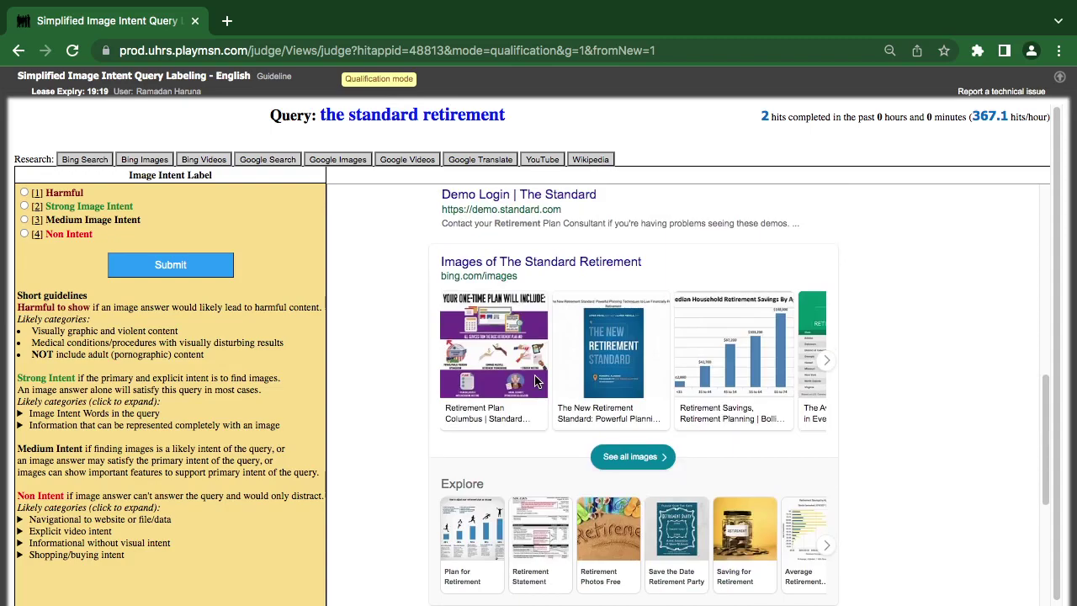
scroll(536, 380, up, 6)
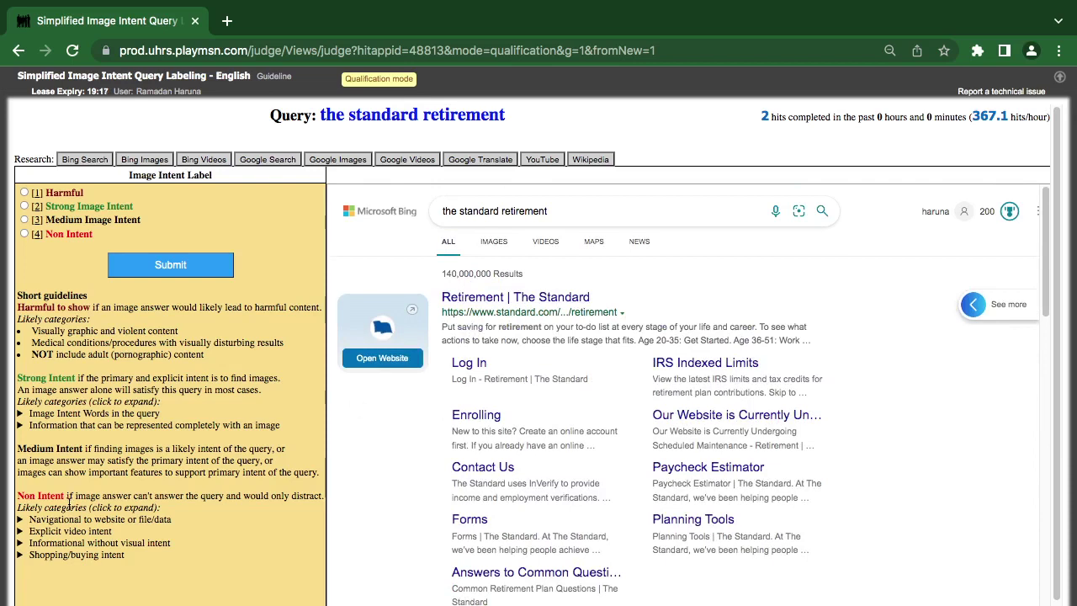
click(71, 235)
scroll(504, 420, down, 8)
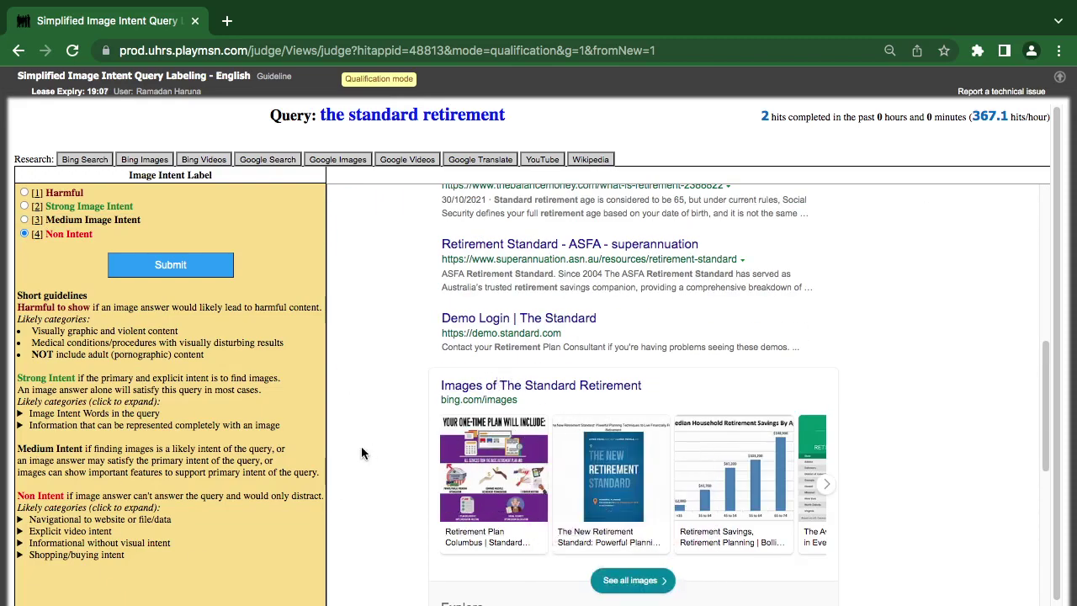
click(172, 268)
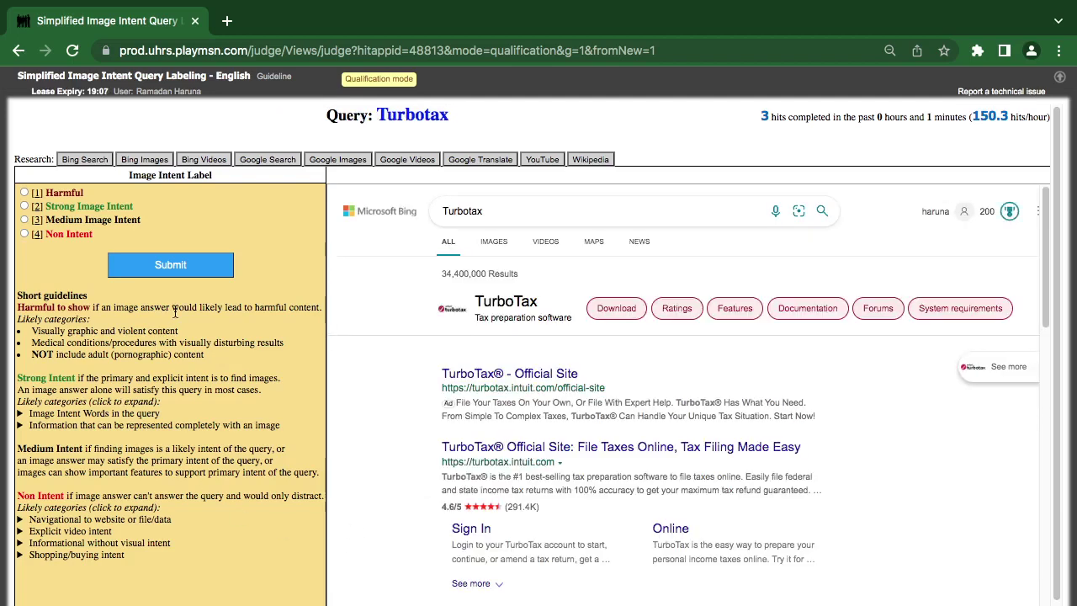
- Review the web and image results for the query "Turbotax" and submit it as Medium Image Intent
scroll(448, 438, down, 3)
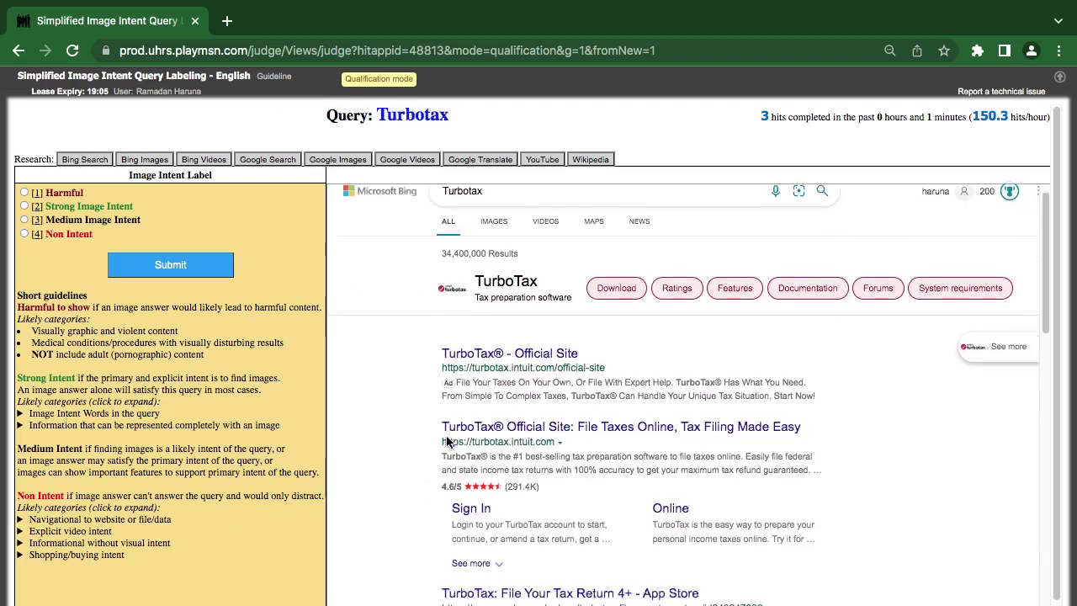
scroll(447, 442, down, 5)
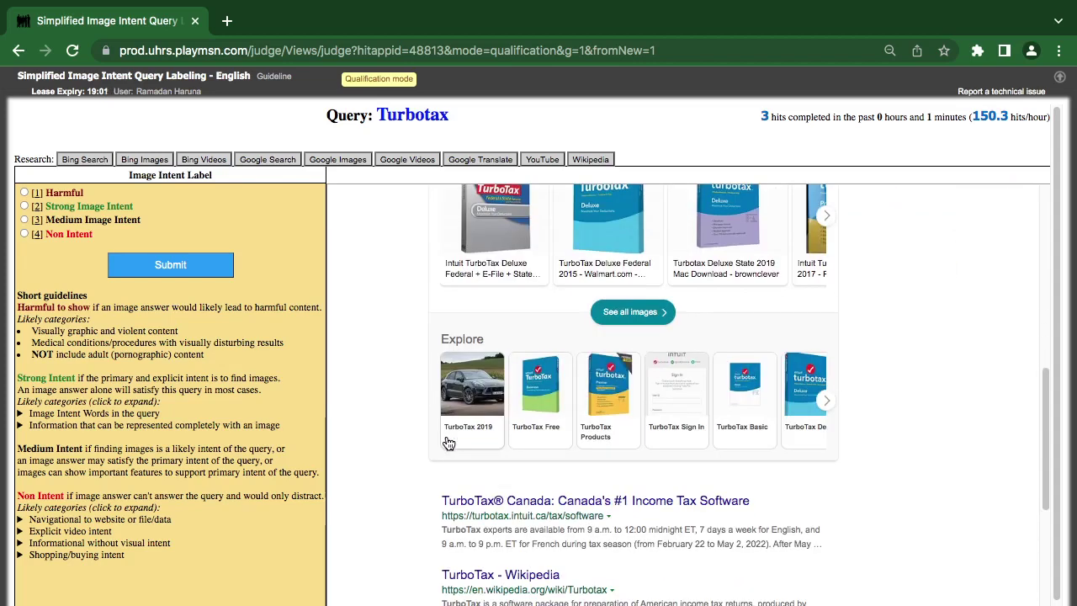
scroll(449, 443, up, 8)
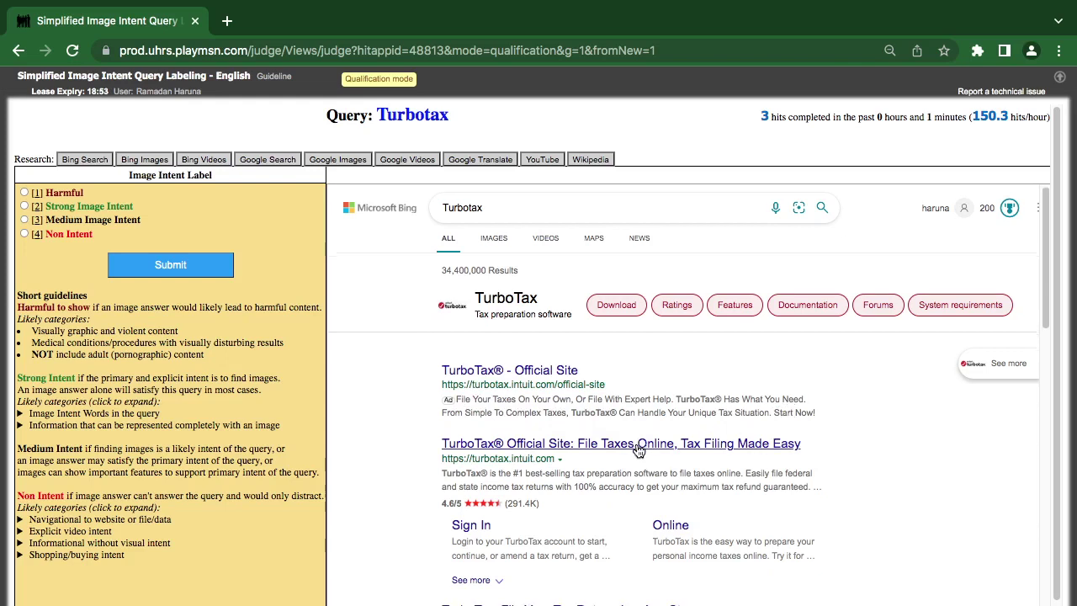
scroll(576, 480, down, 1)
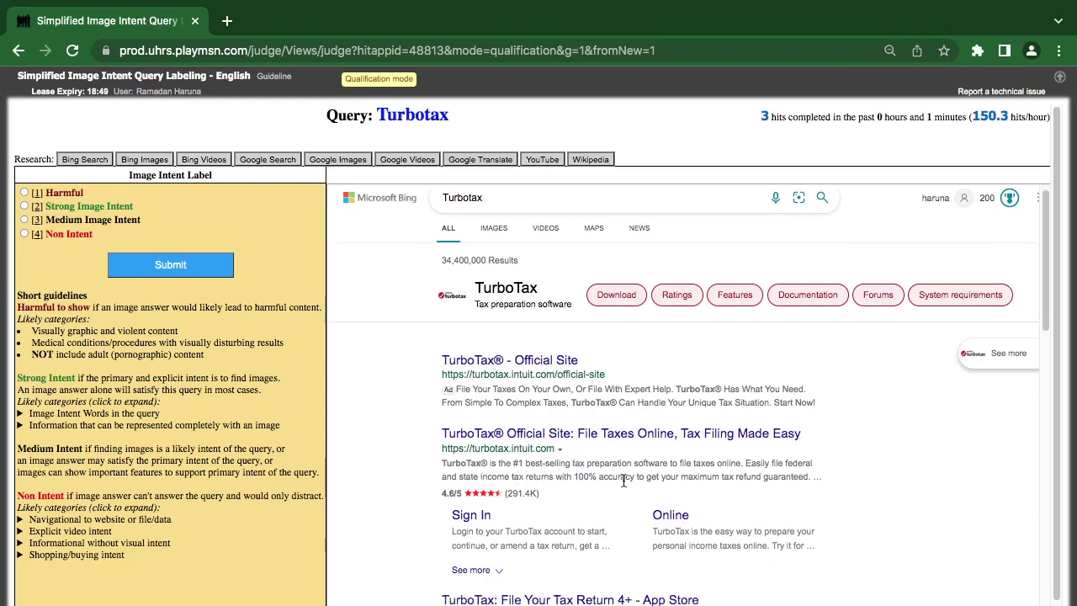
scroll(675, 479, down, 5)
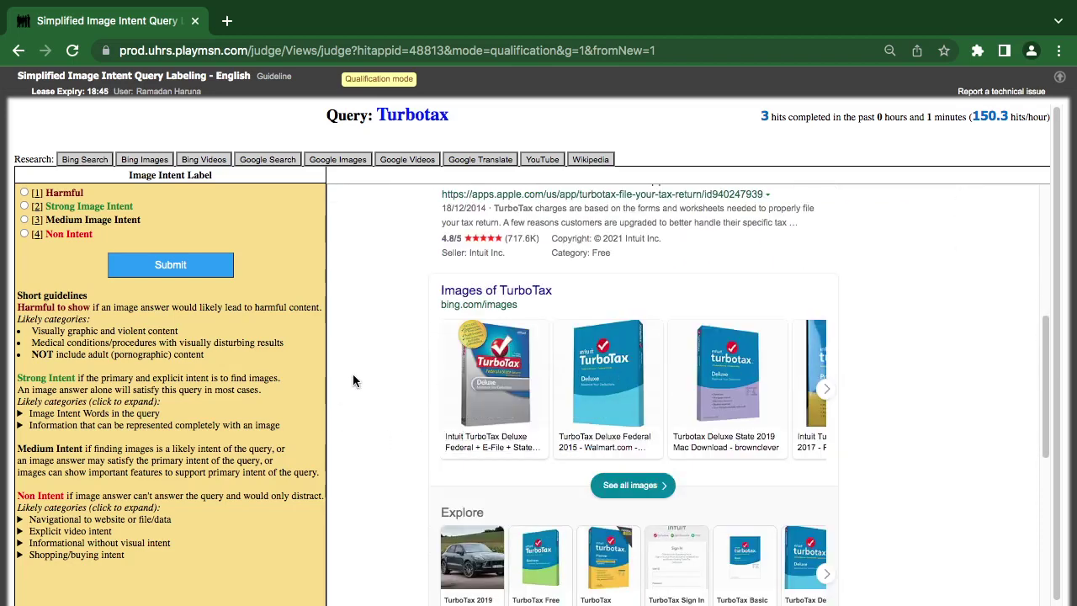
scroll(352, 381, up, 5)
click(70, 223)
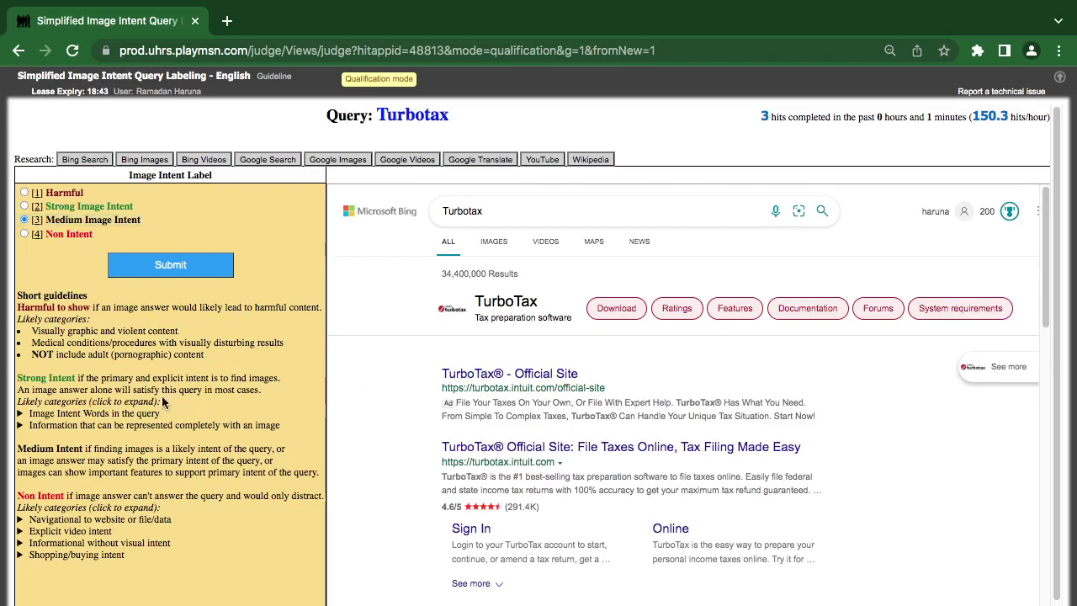
click(160, 271)
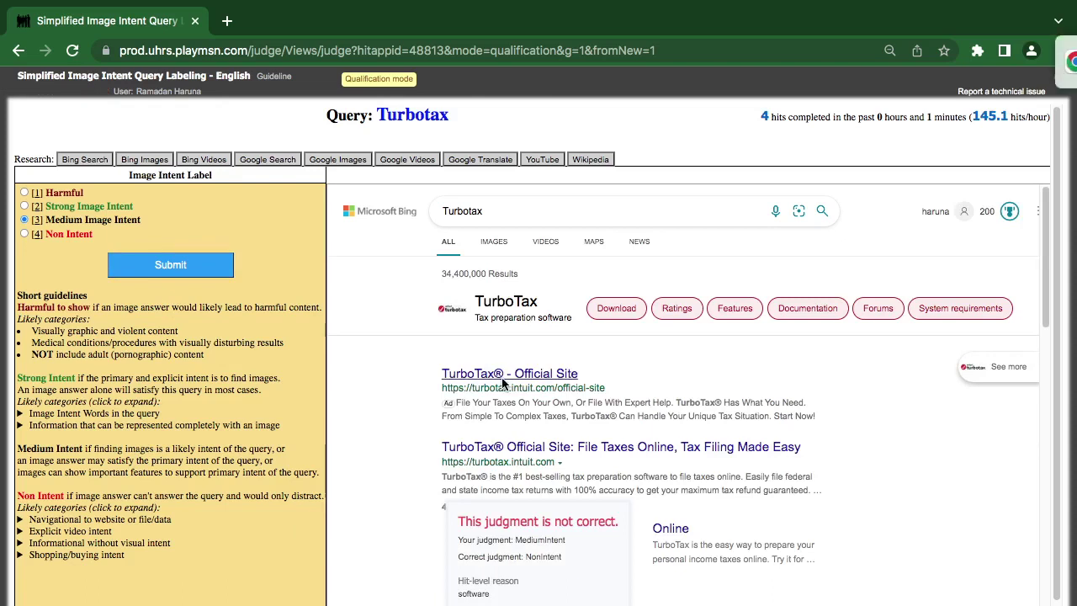
scroll(503, 384, down, 3)
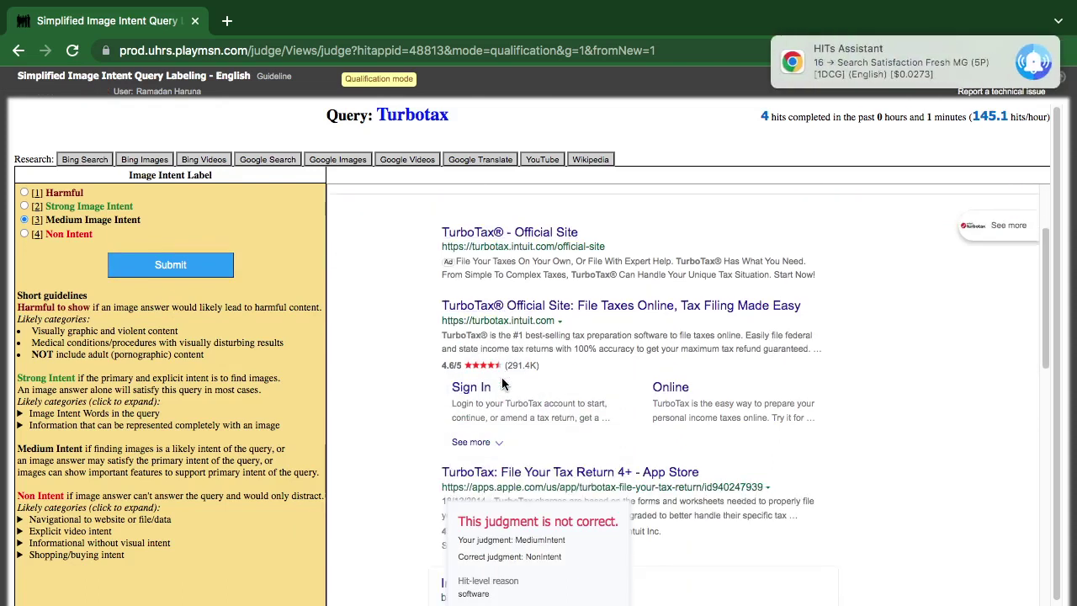
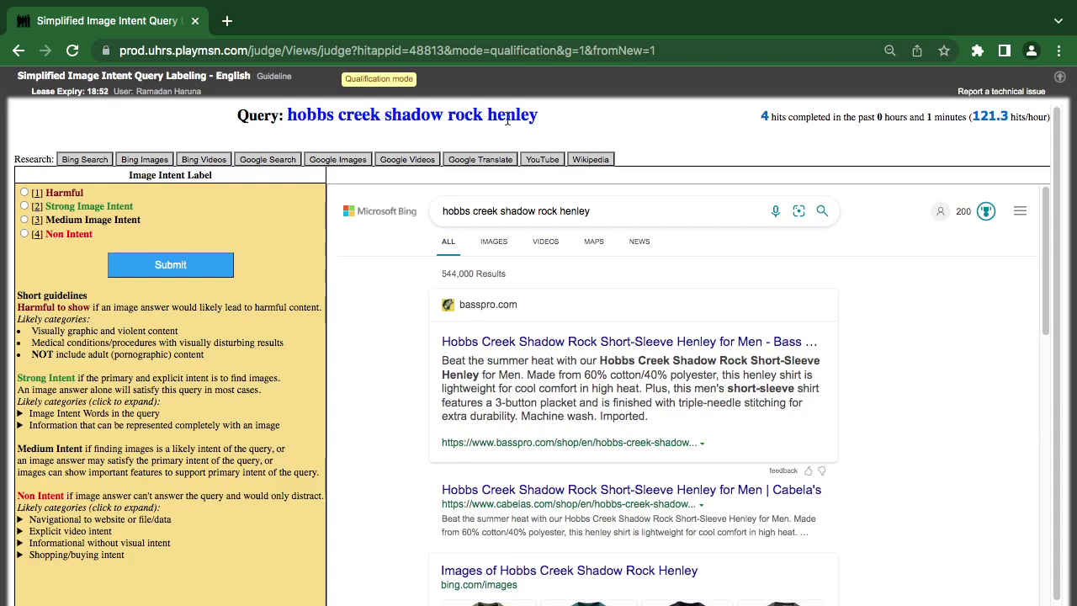
- Review the search results for the query "hobbs creek shadow rock henley" and submit it as Medium Image Intent
scroll(435, 352, down, 1)
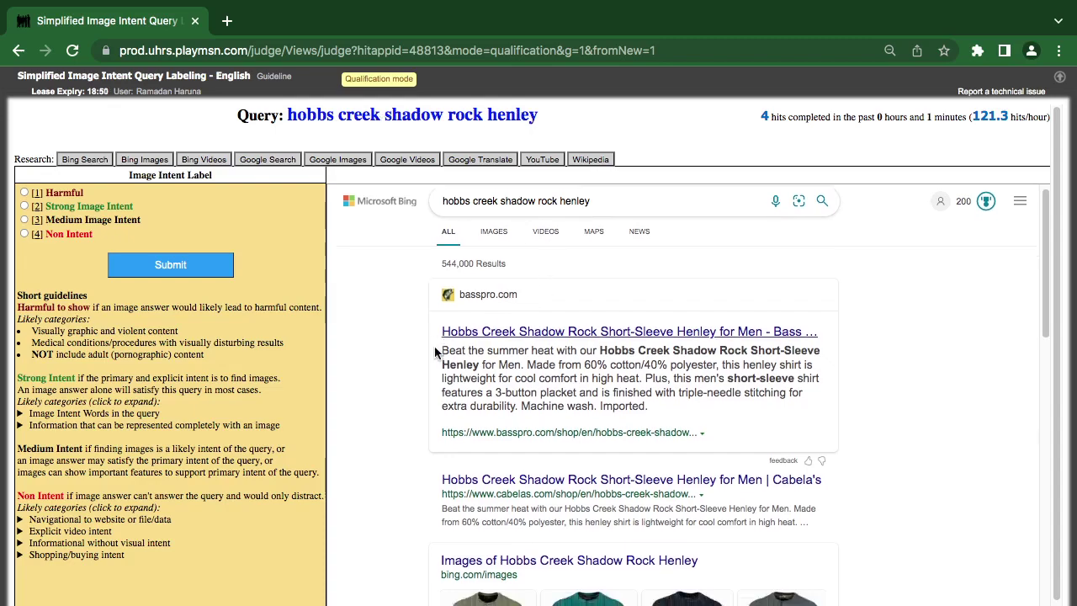
scroll(435, 351, down, 7)
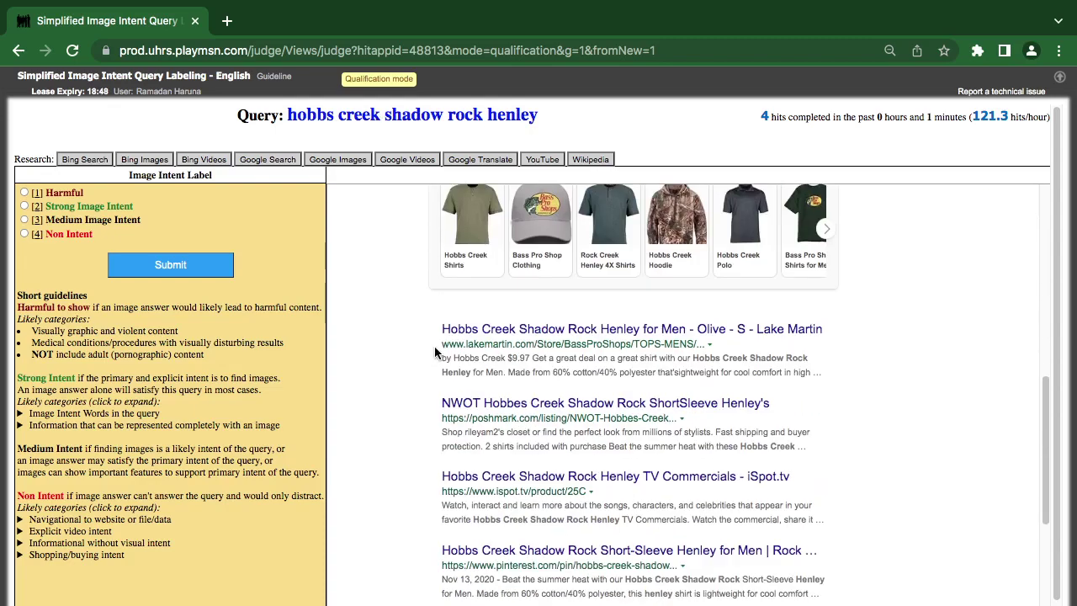
scroll(386, 382, up, 8)
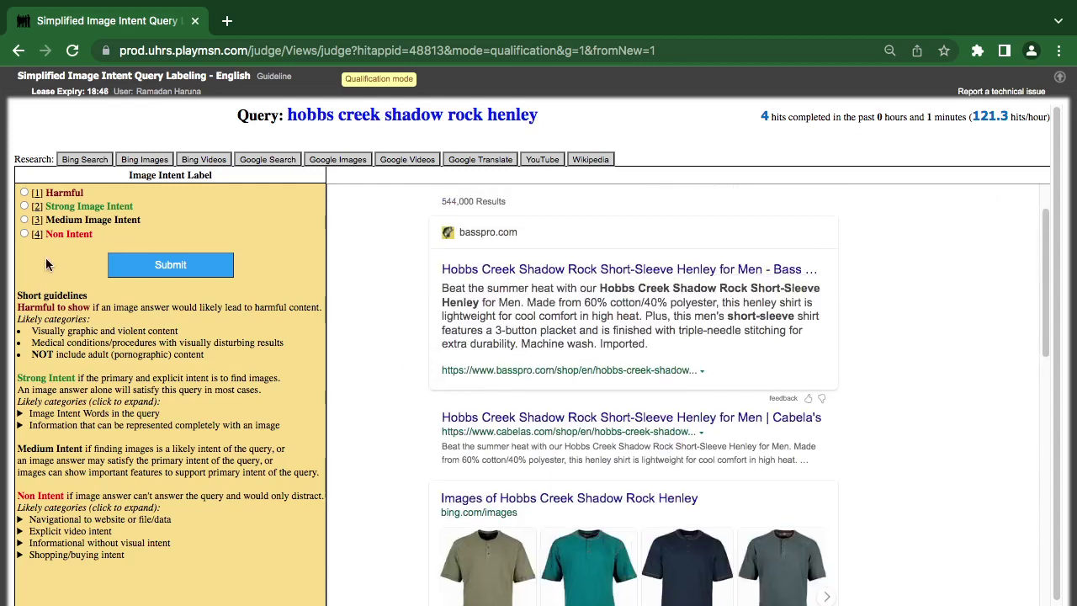
click(64, 221)
click(226, 273)
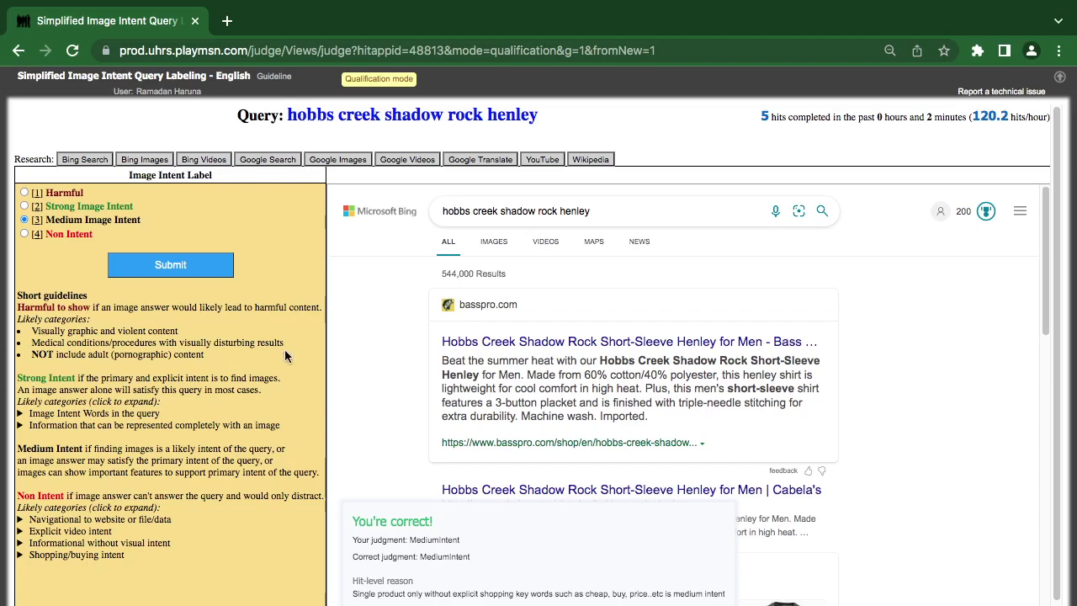
scroll(841, 459, down, 5)
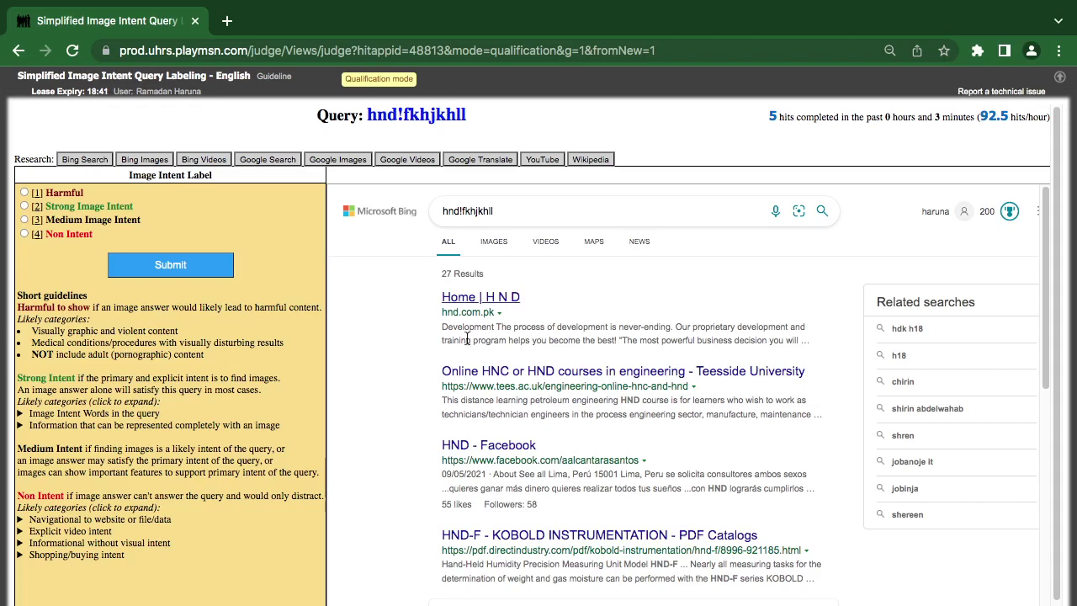
- Review the search results for the query "hnd!fkhjkhll" and submit it as Non Intent
scroll(535, 404, down, 3)
scroll(535, 404, down, 3)
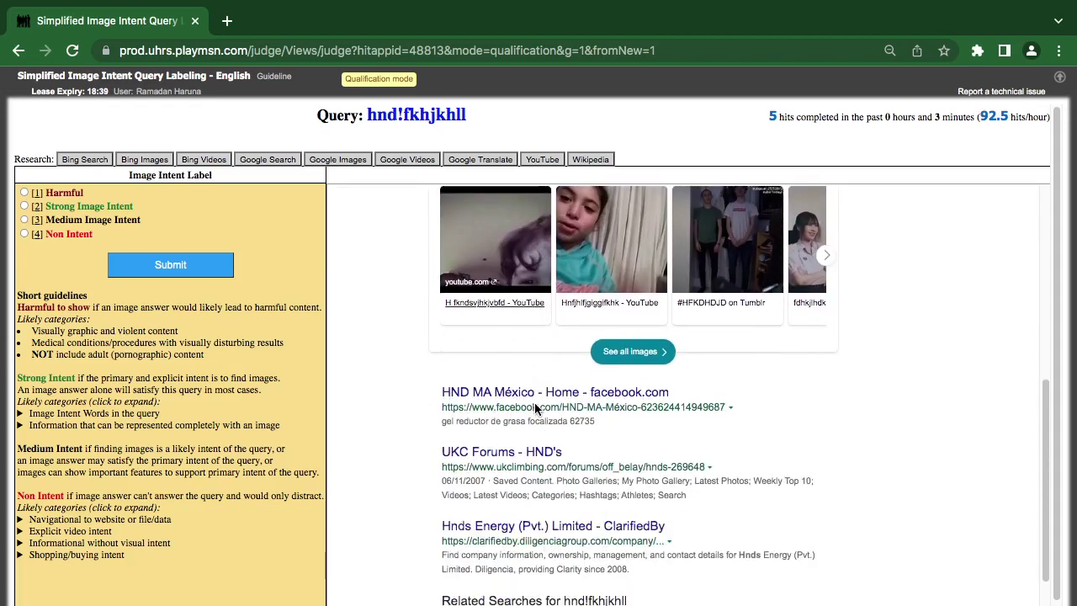
scroll(535, 408, up, 6)
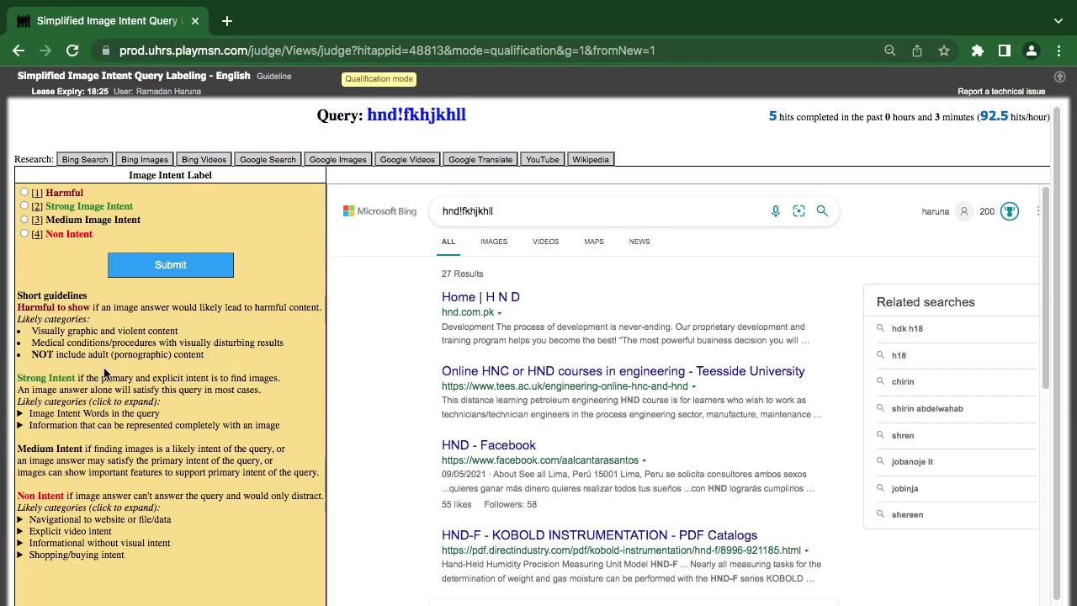
click(34, 233)
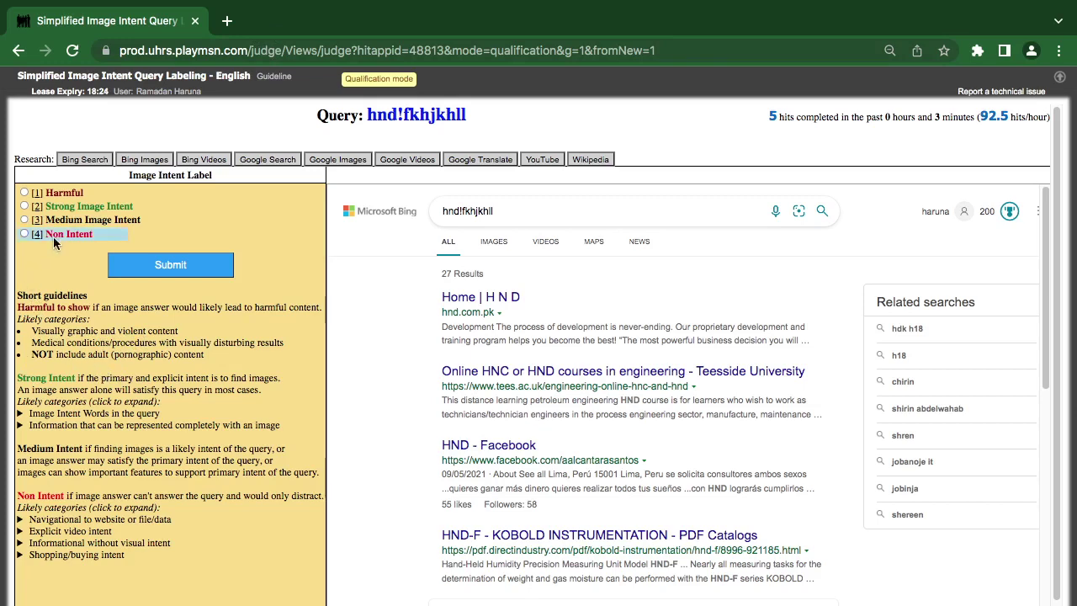
click(140, 264)
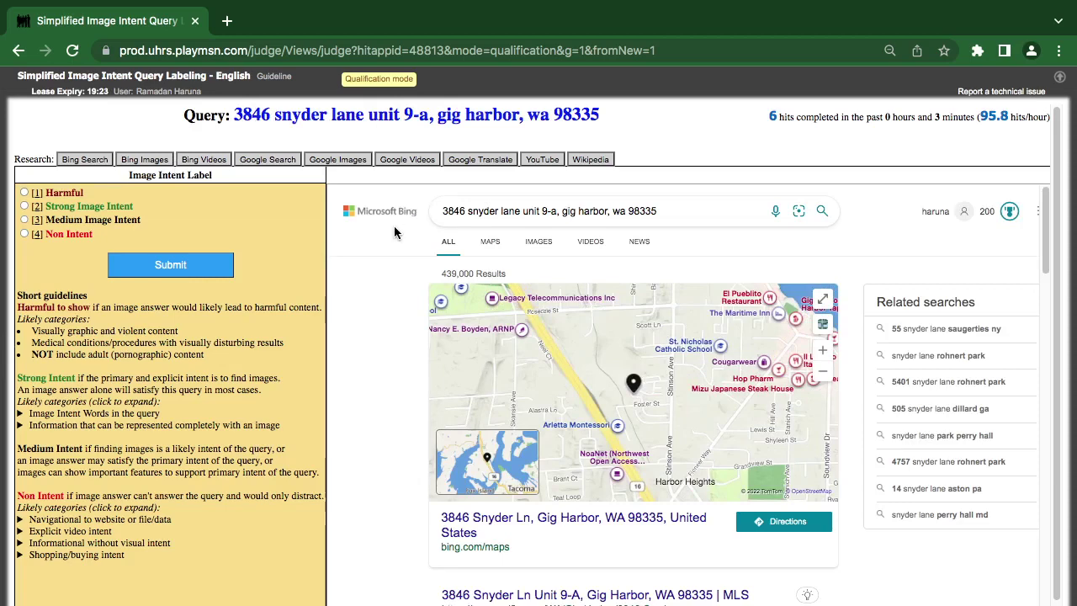
- Review the map and property results for the street address query and submit it as Medium Image Intent
scroll(655, 366, down, 2)
scroll(927, 473, down, 10)
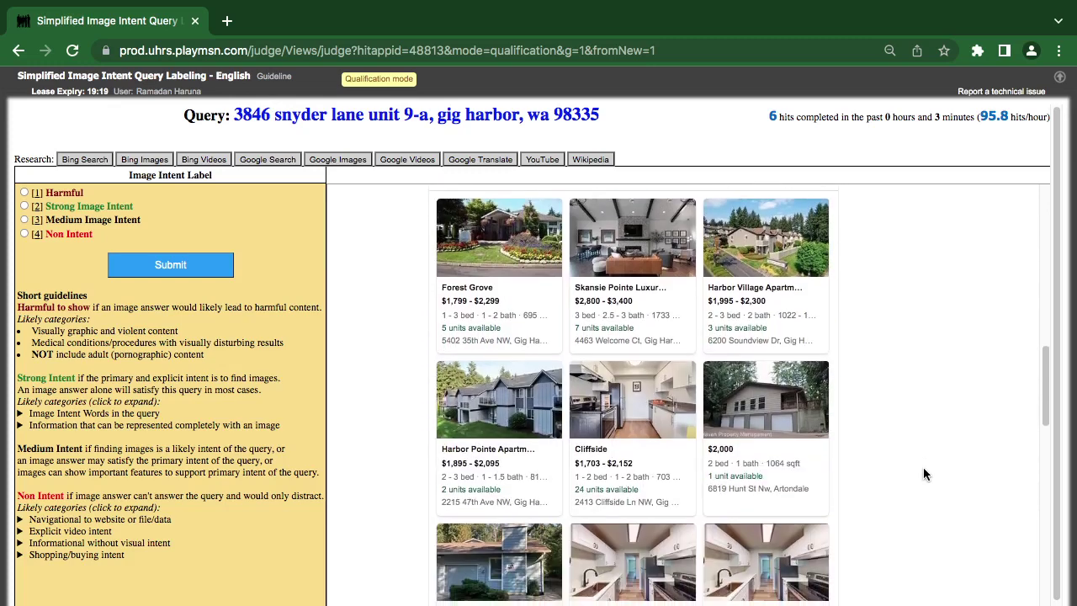
scroll(922, 471, up, 10)
click(24, 219)
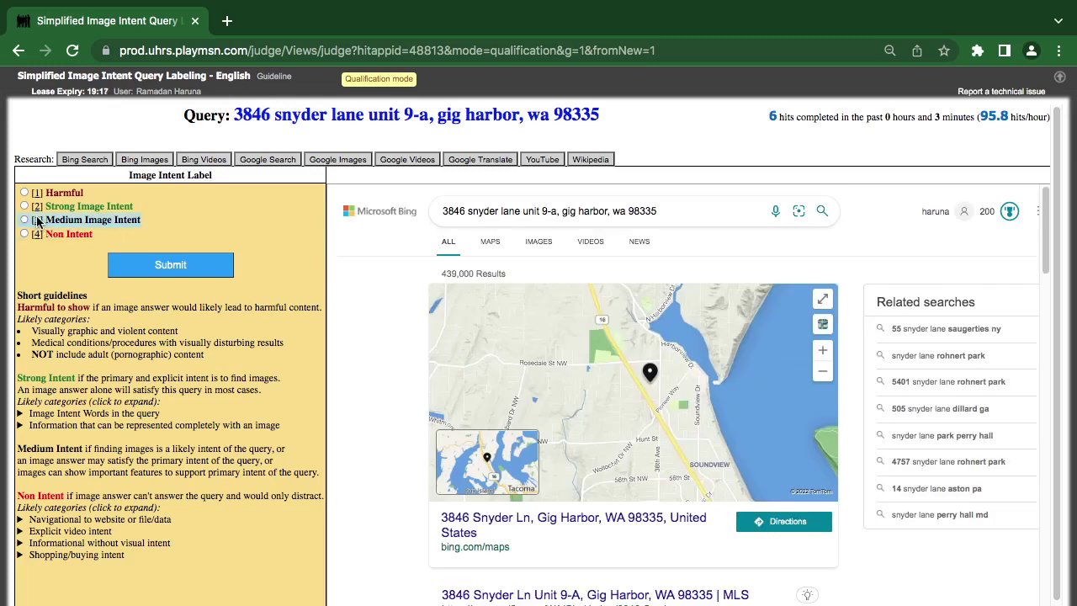
click(148, 264)
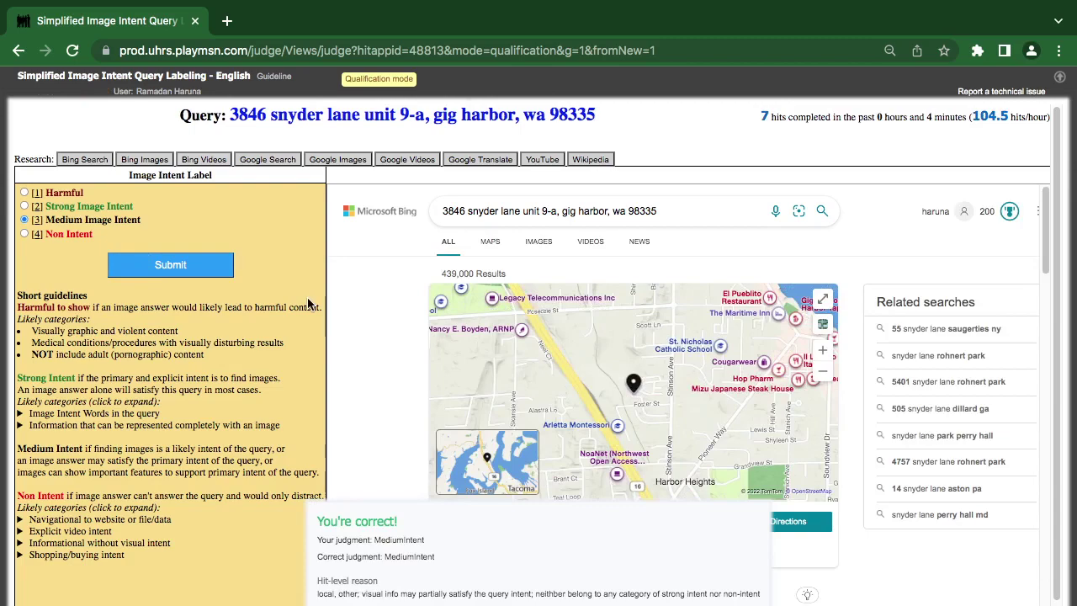
scroll(379, 370, down, 10)
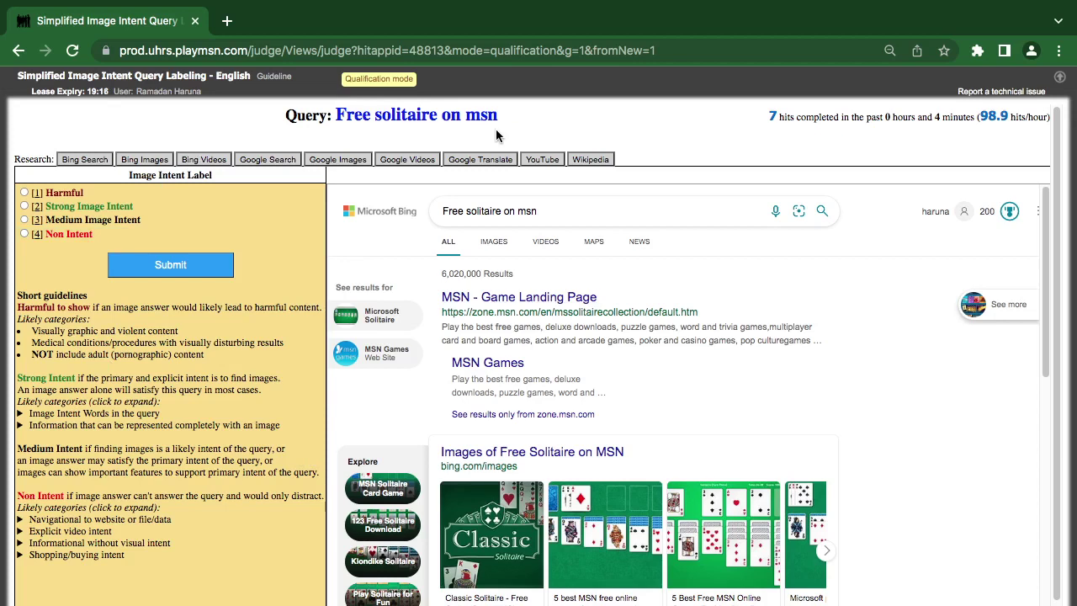
- Review the search results for the query "Free solitaire on msn" and submit it as Non Intent
scroll(576, 273, down, 4)
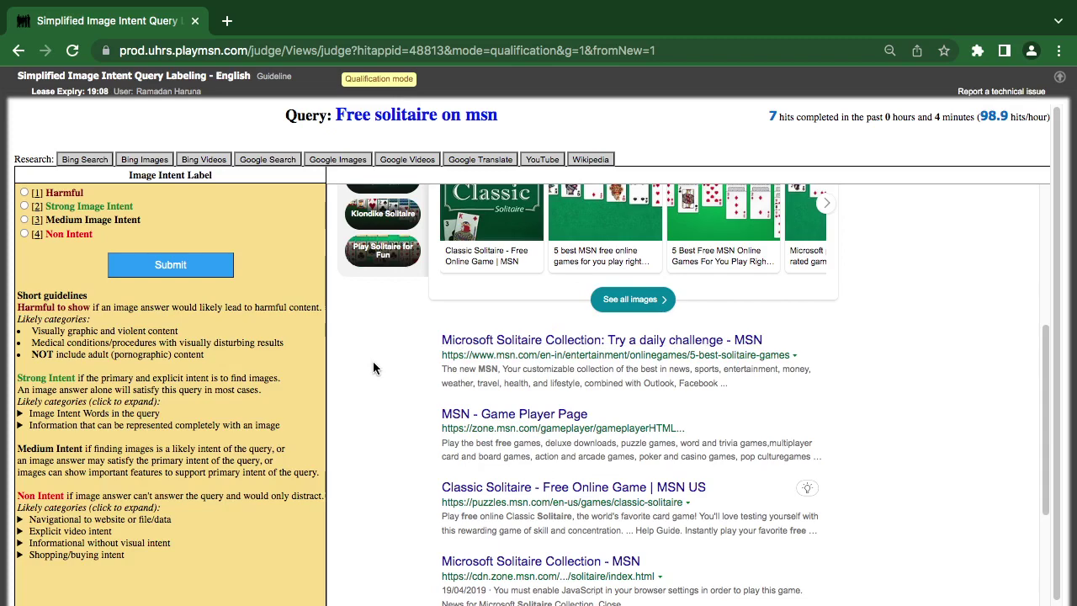
scroll(372, 367, up, 4)
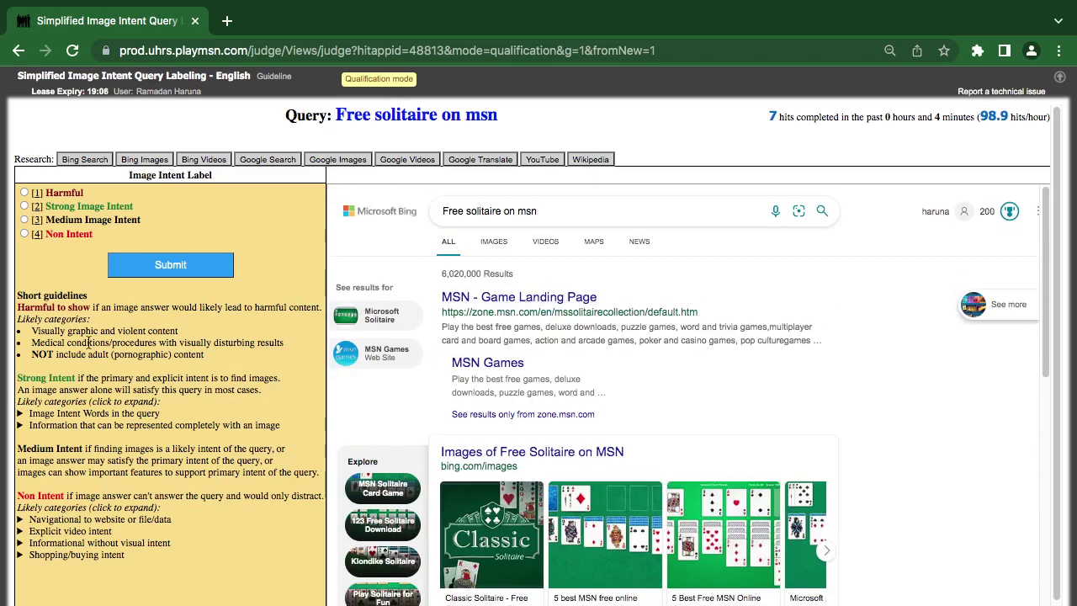
click(57, 235)
click(181, 273)
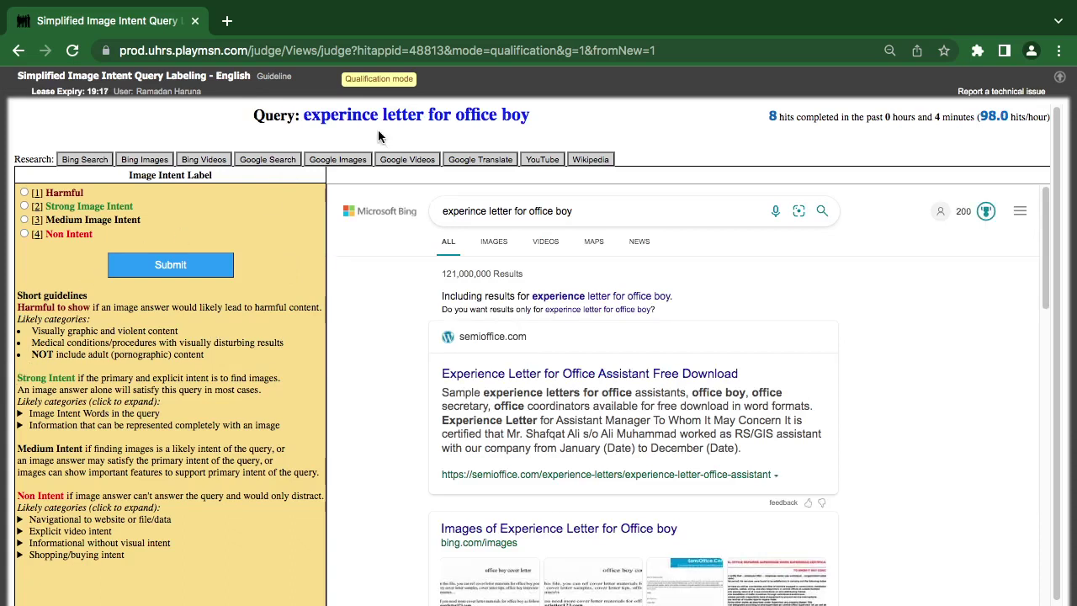
- Check the Image Intent Words guideline and the results for "experince letter for office boy", and submit the query as Strong Image Intent
click(21, 414)
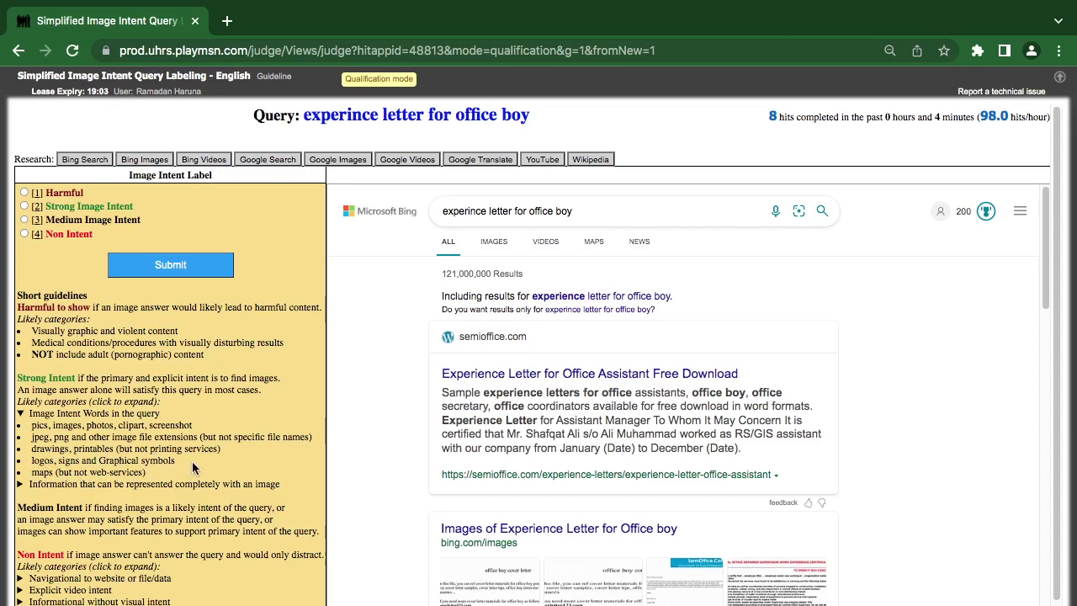
drag(215, 175, 216, 163)
click(215, 143)
scroll(470, 390, down, 3)
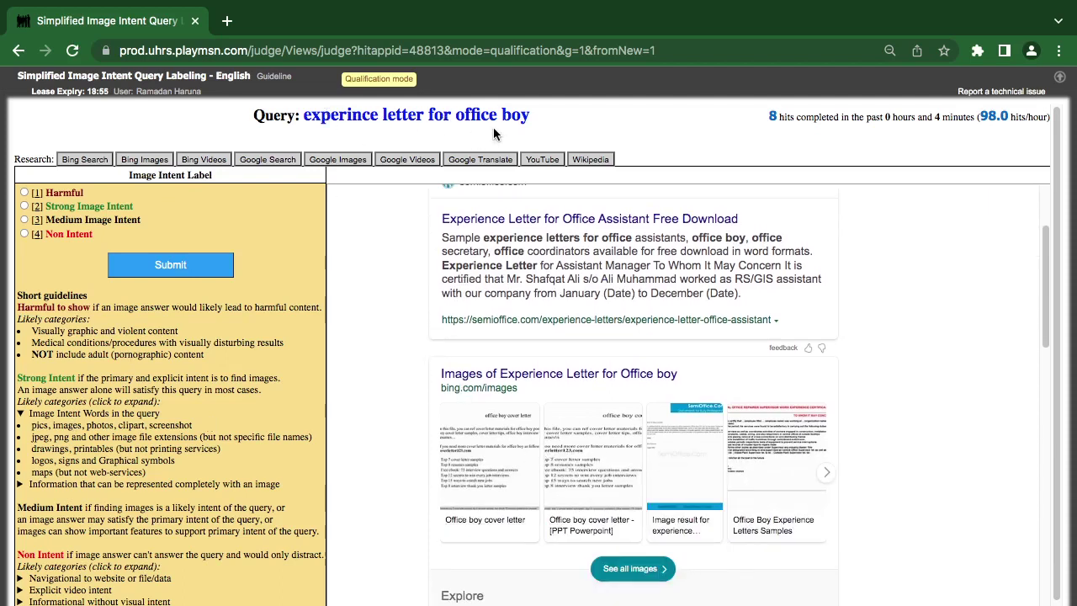
scroll(505, 456, down, 1)
mouse_move(505, 456)
scroll(505, 456, down, 5)
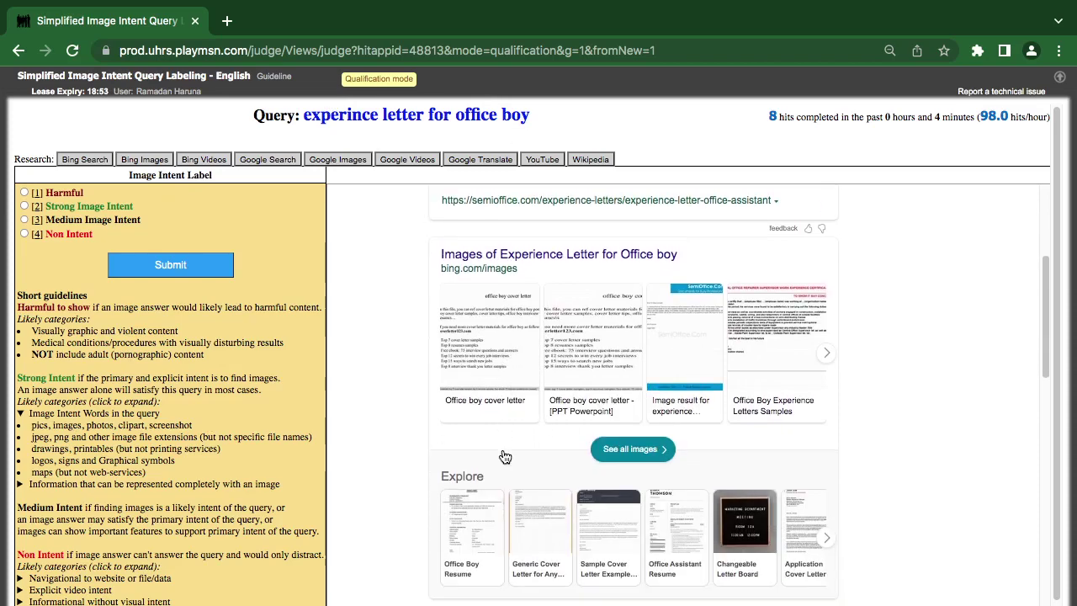
scroll(438, 404, up, 5)
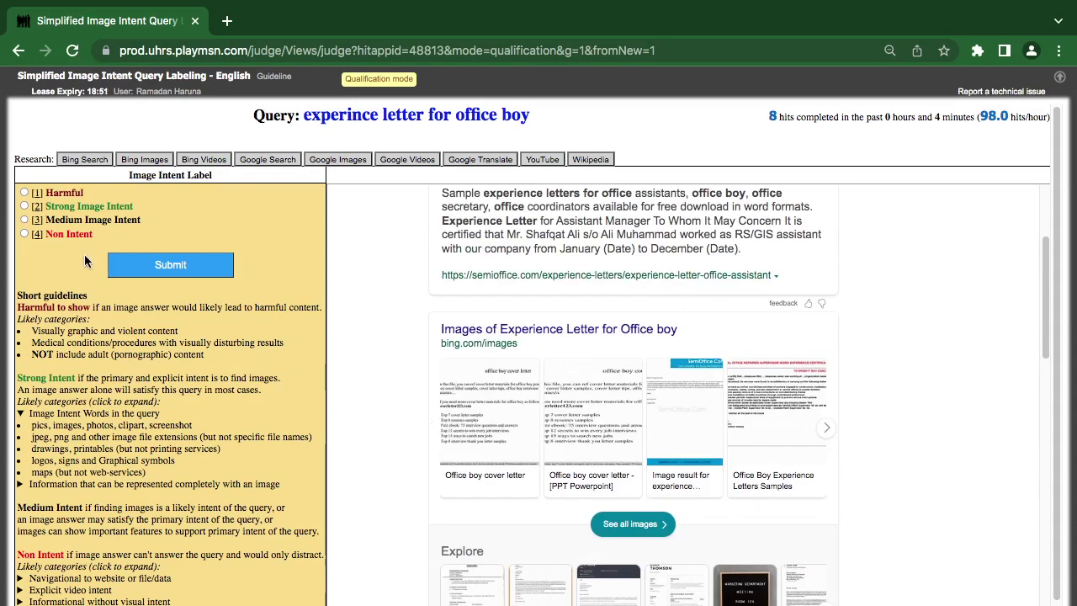
key(2)
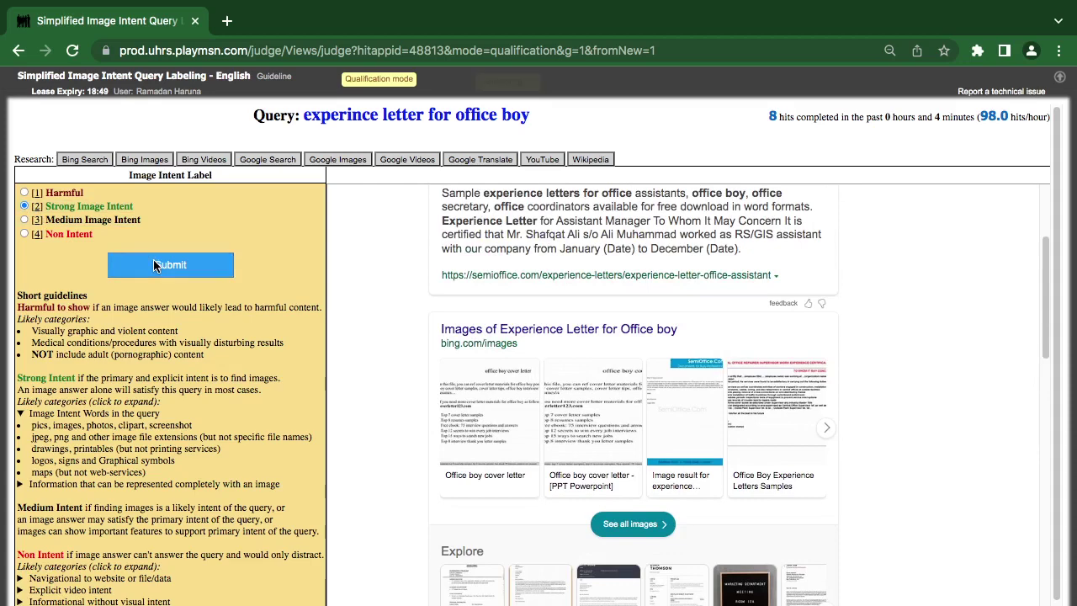
click(154, 264)
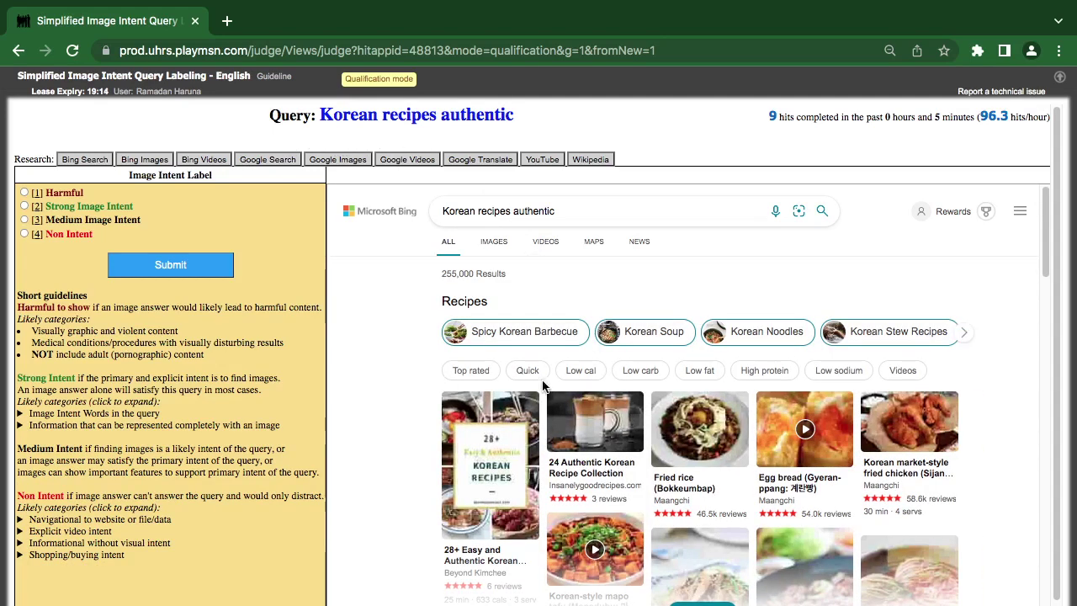
- Review the recipe results for the query "Korean recipes authentic", submit it as Medium Image Intent and acknowledge the feedback
scroll(426, 416, down, 3)
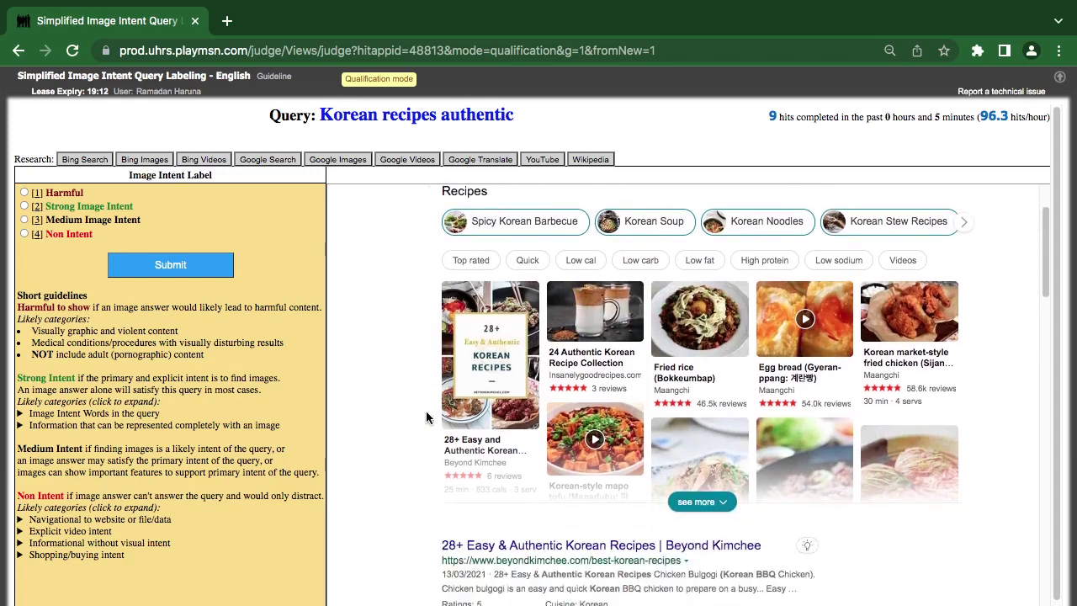
scroll(426, 416, up, 3)
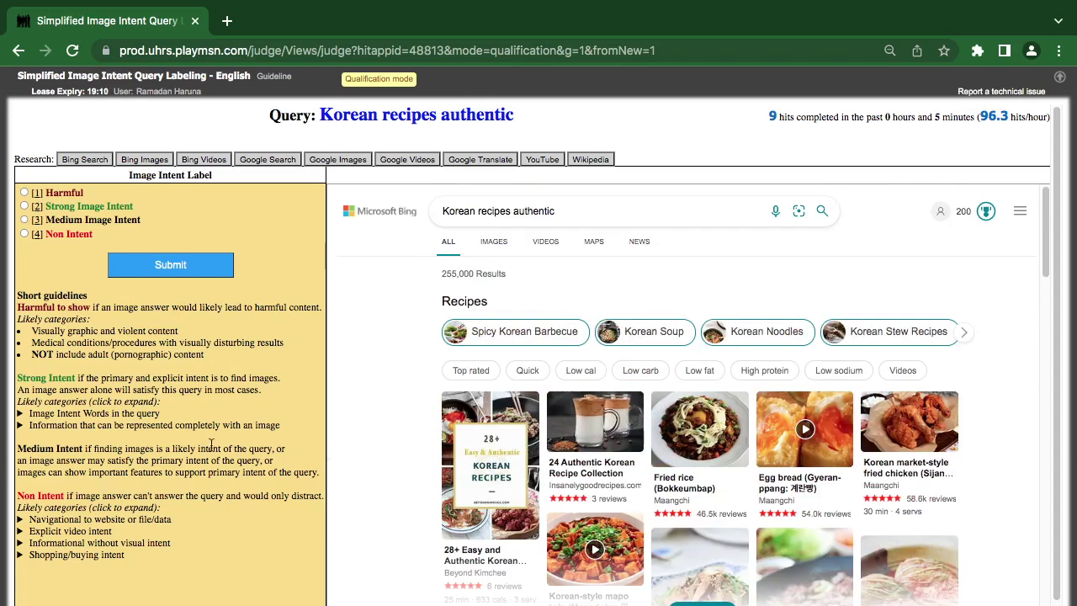
click(56, 220)
click(160, 266)
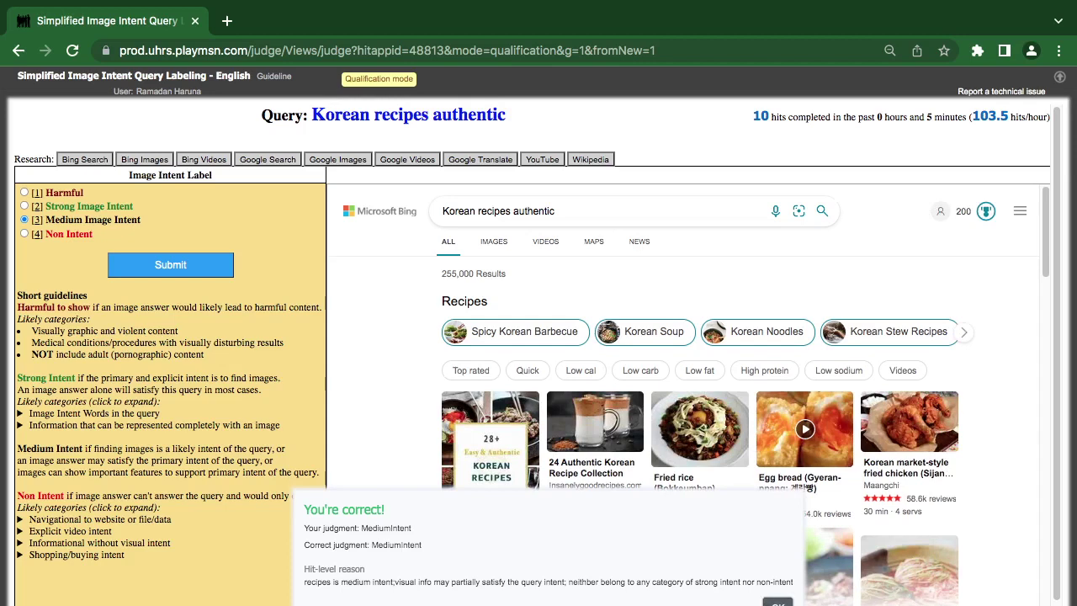
click(777, 602)
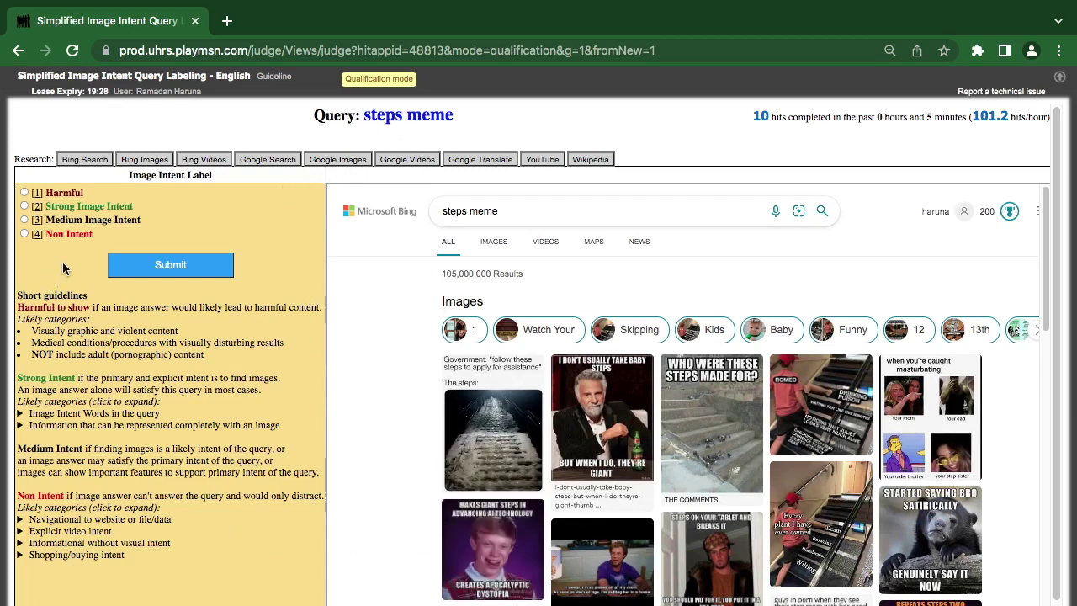
- Label and submit the "steps meme" query, and submit "a flame image with a reddish background" as Strong Image Intent
click(57, 214)
click(145, 264)
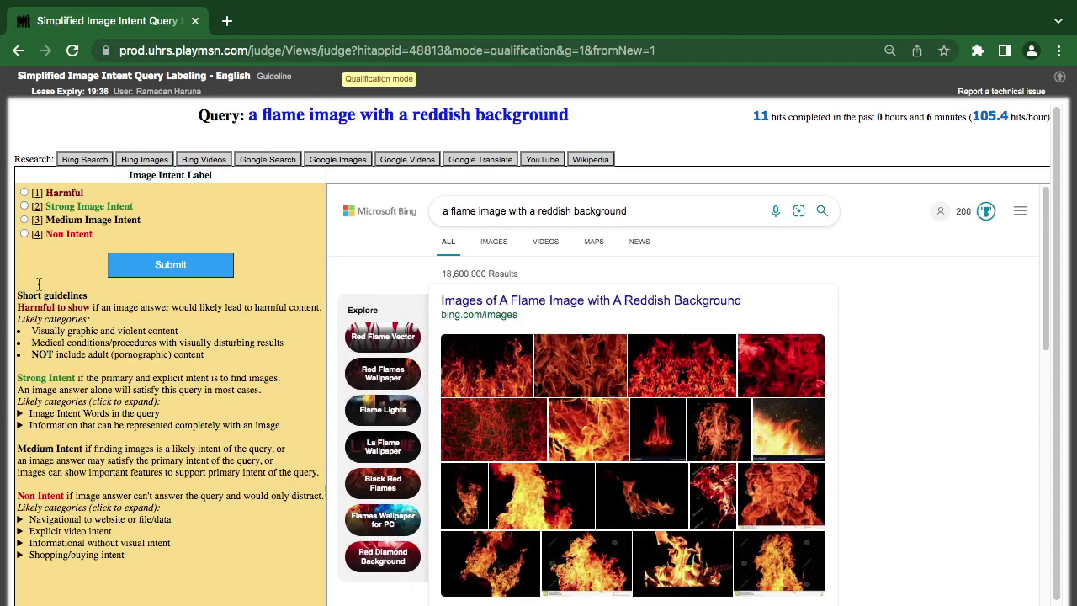
click(49, 206)
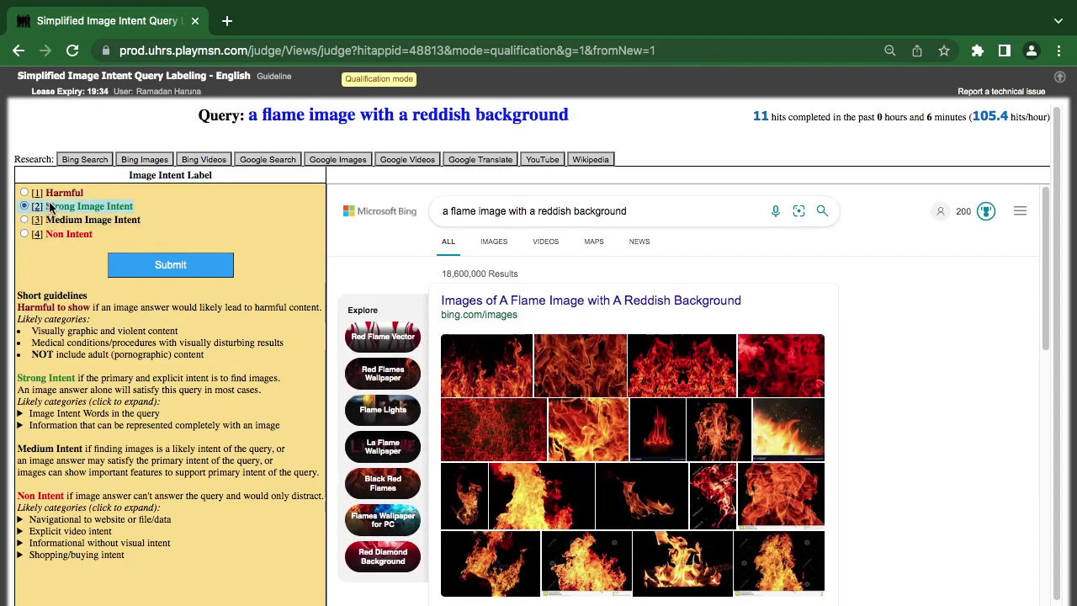
click(145, 264)
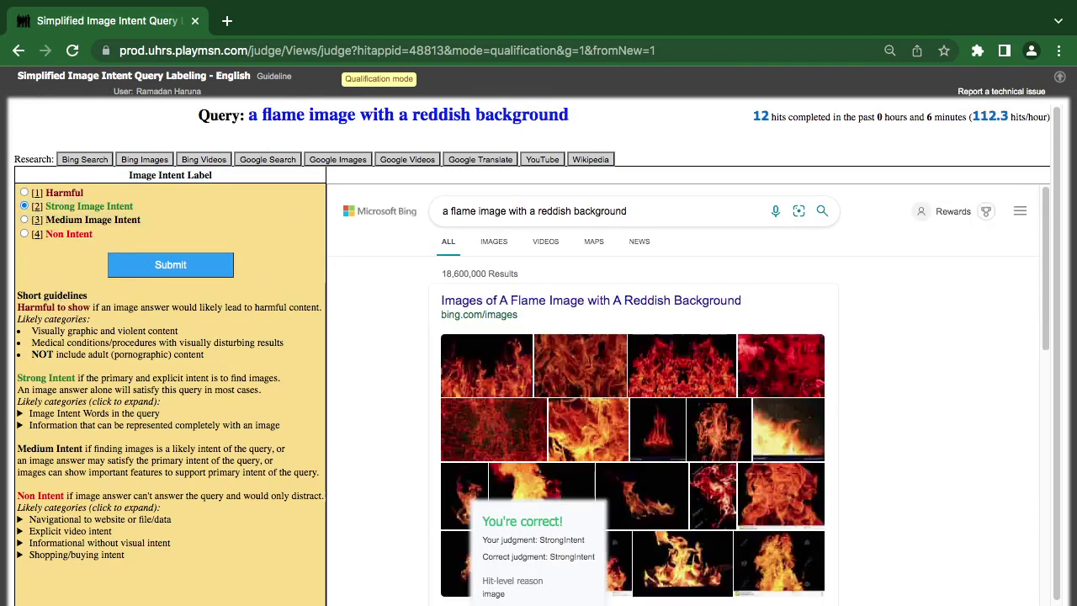
scroll(720, 530, down, 3)
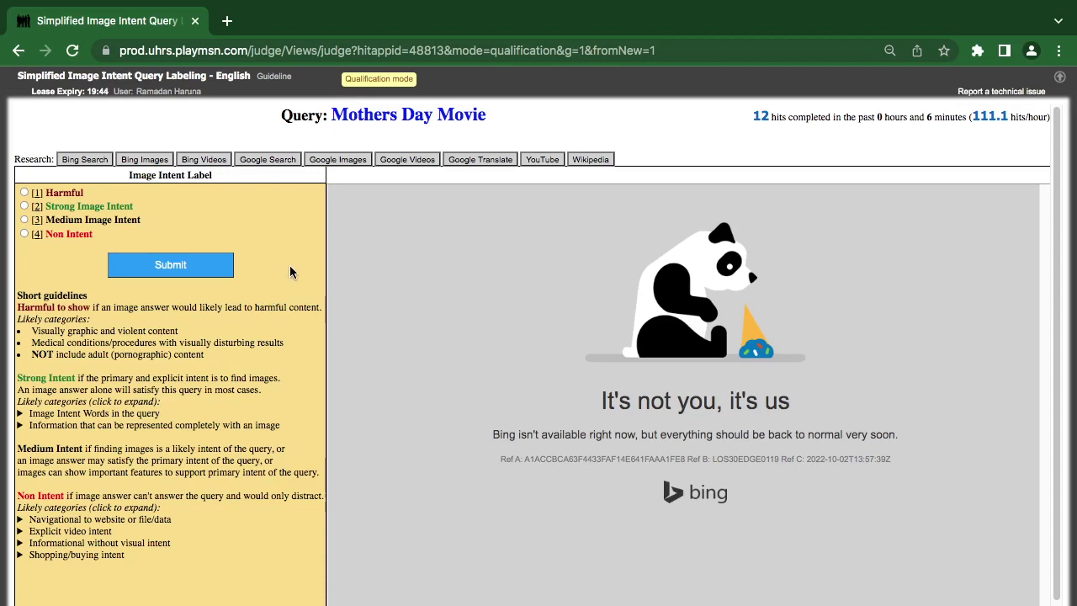
- Check the Bing results and the Explicit video intent guideline for the query "Mothers Day Movie", and submit it as Non Intent
click(84, 162)
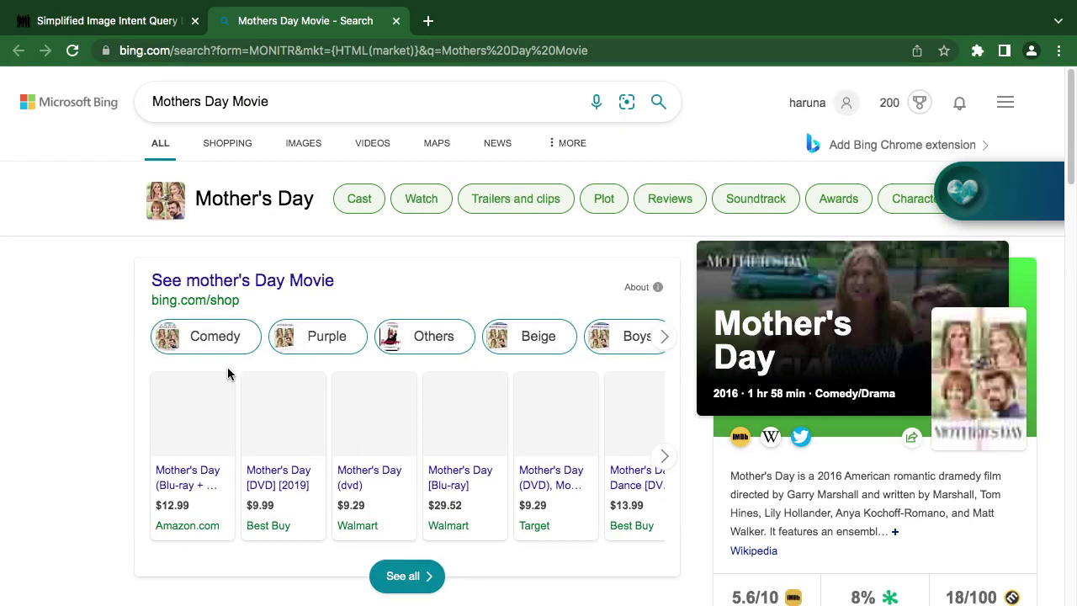
scroll(227, 375, down, 4)
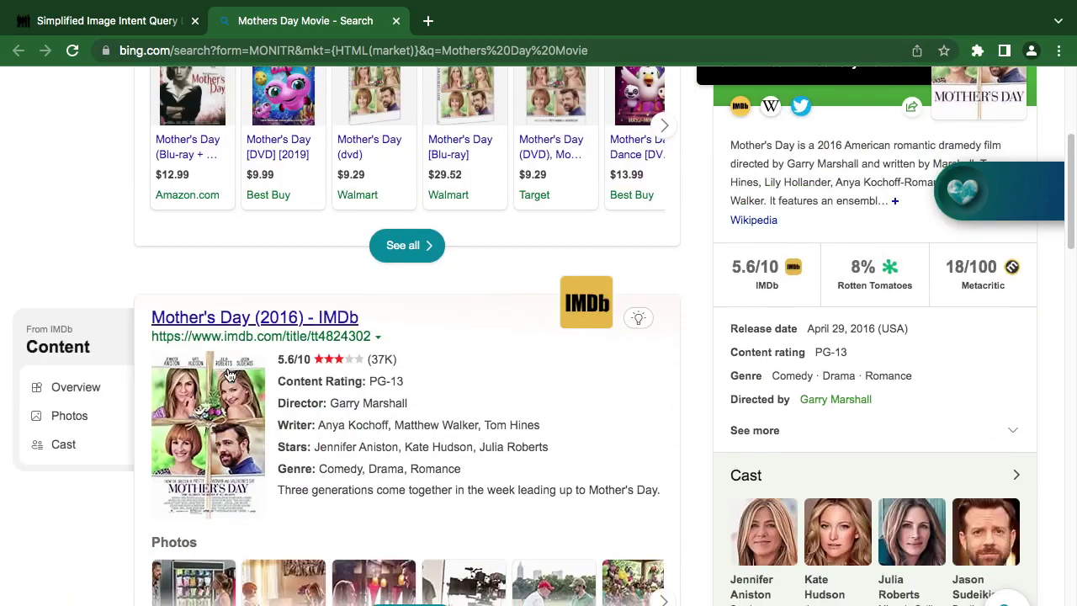
scroll(227, 375, up, 5)
click(119, 24)
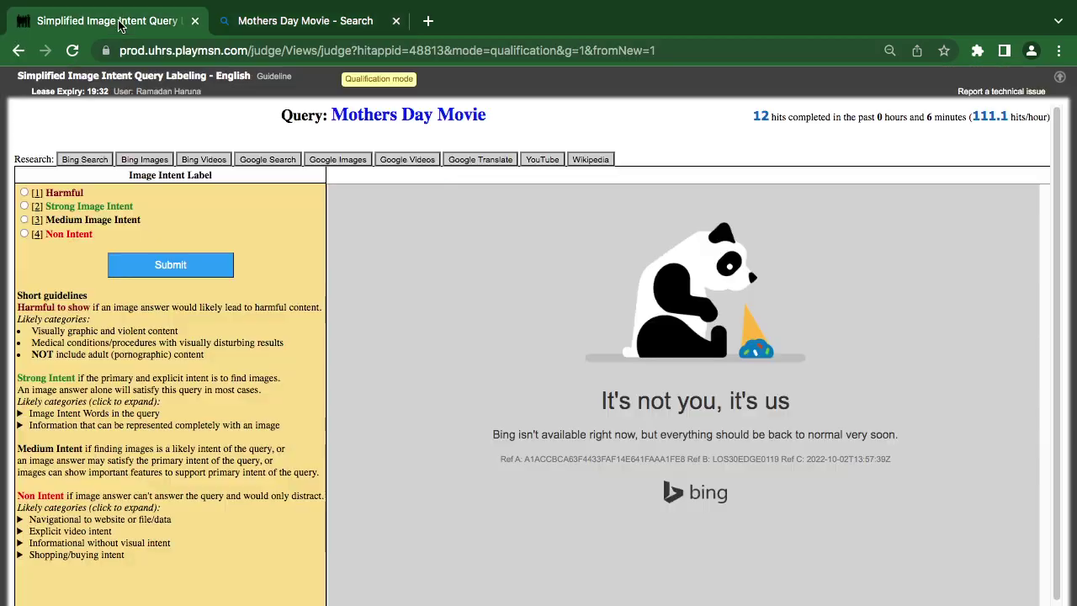
click(20, 532)
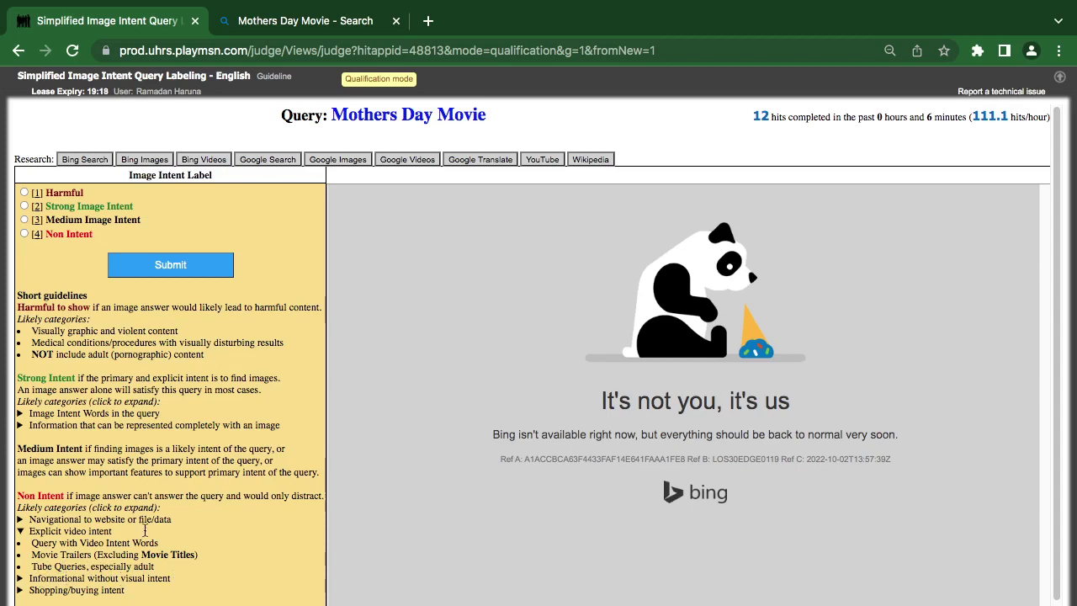
click(307, 26)
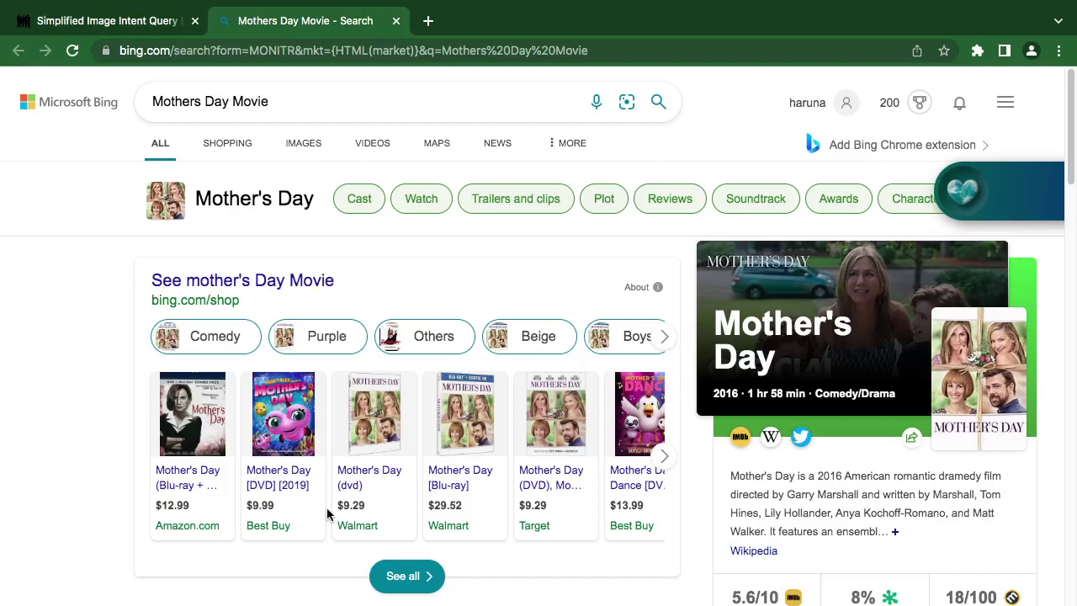
click(110, 22)
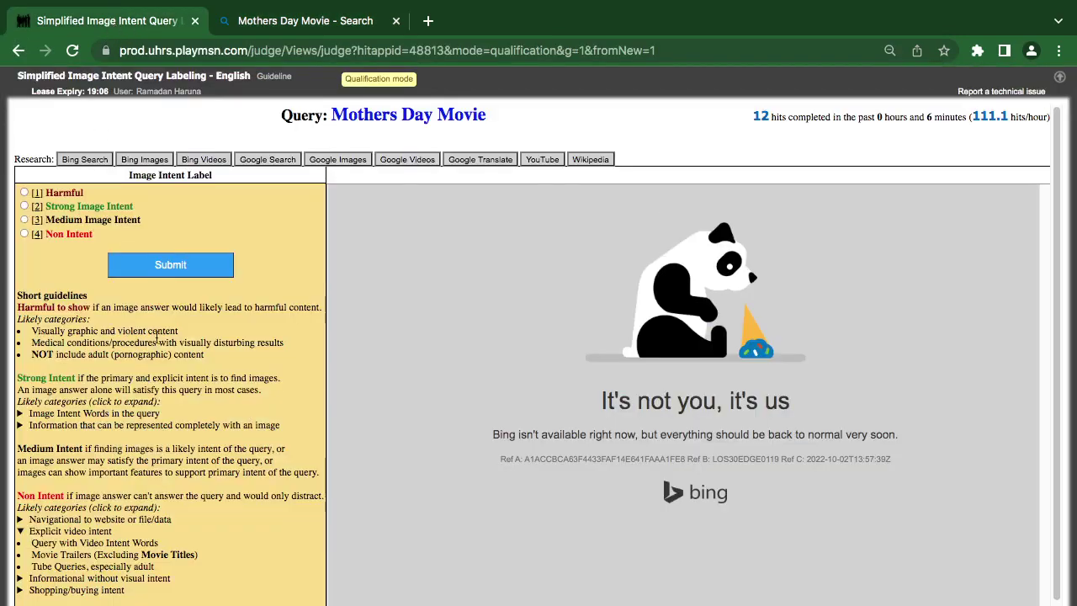
click(62, 233)
click(149, 273)
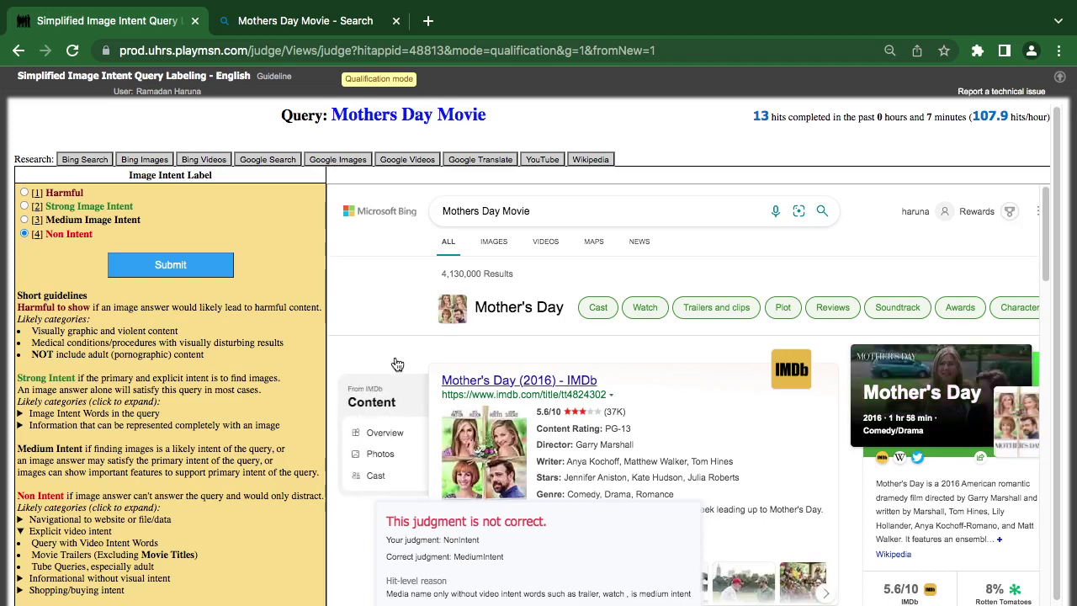
scroll(424, 375, down, 5)
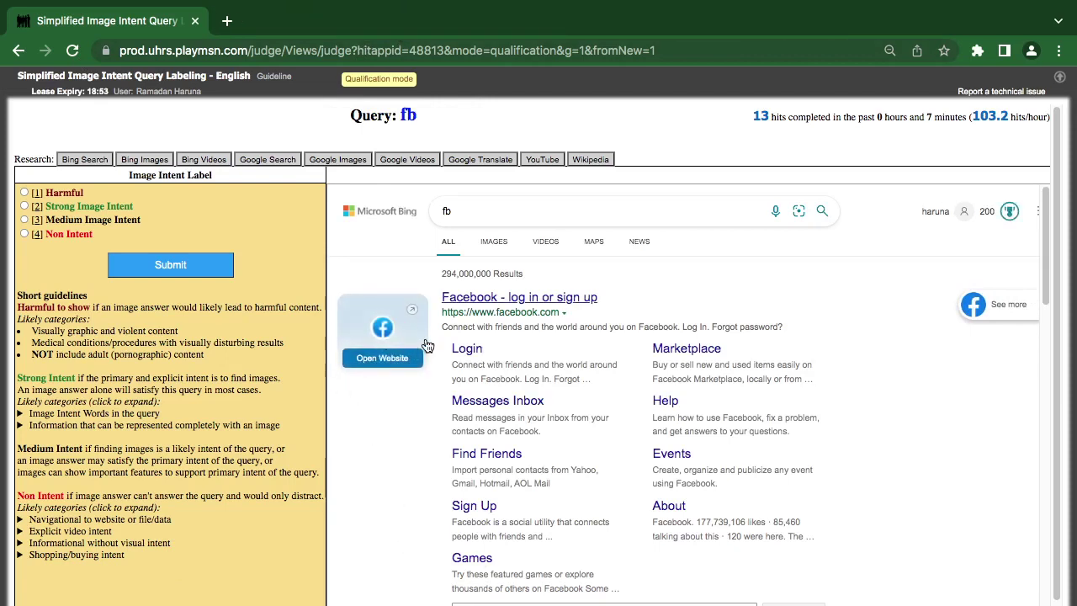
- Submit the query "fb" as Non Intent and "prestige true damage senna wallpaper" as Strong Image Intent
click(61, 234)
click(135, 267)
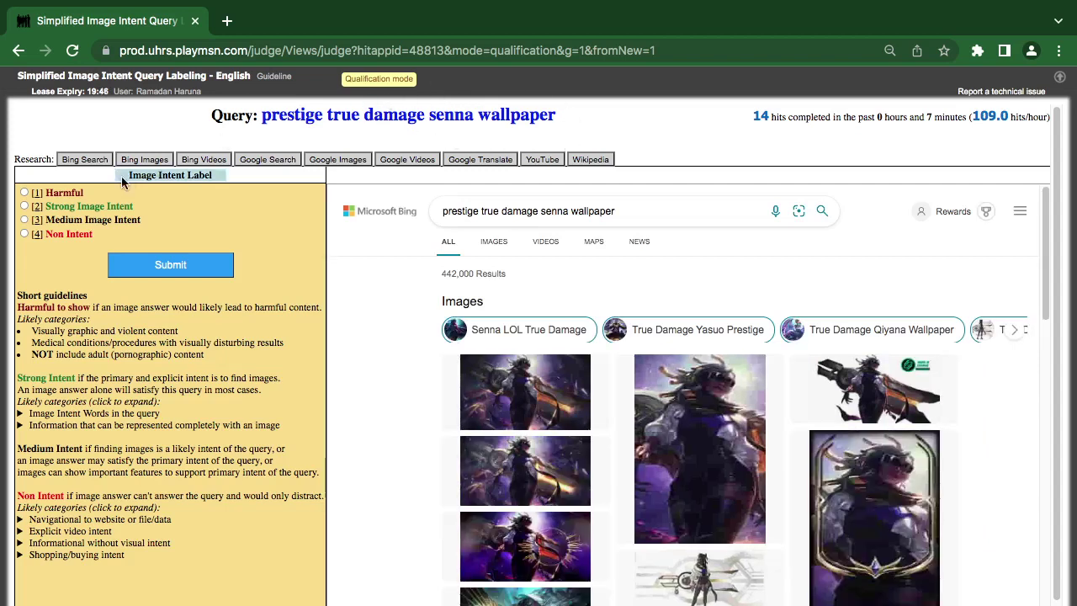
click(84, 206)
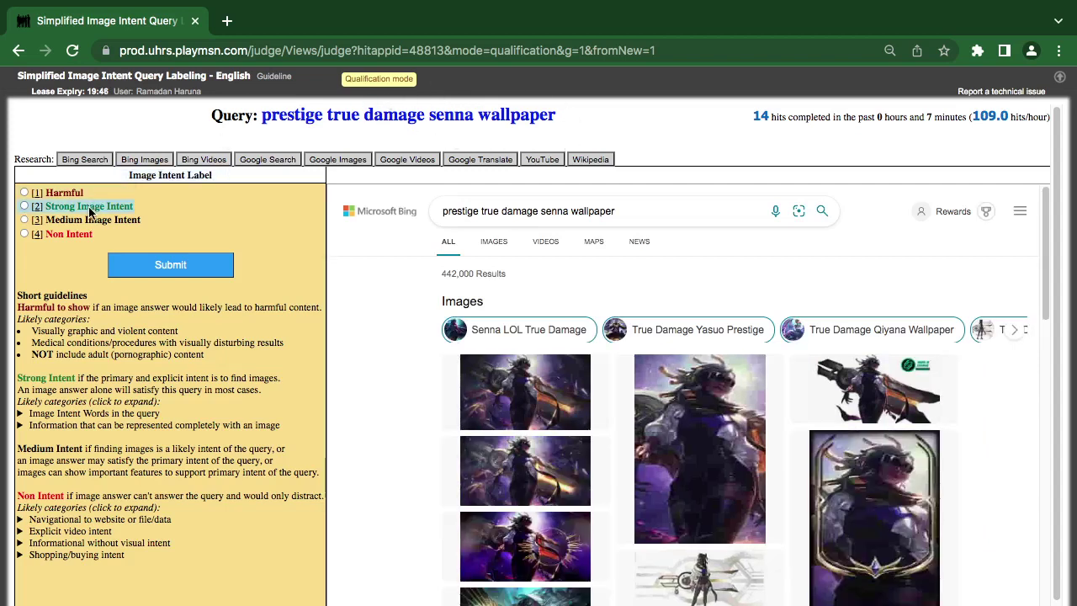
click(139, 276)
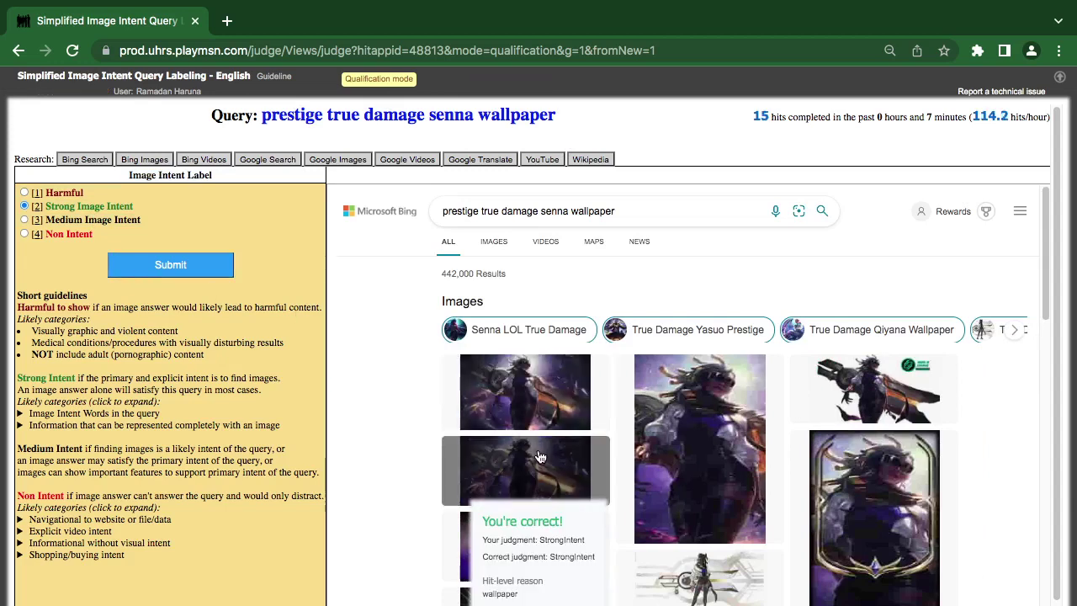
scroll(743, 407, down, 1)
scroll(744, 407, down, 3)
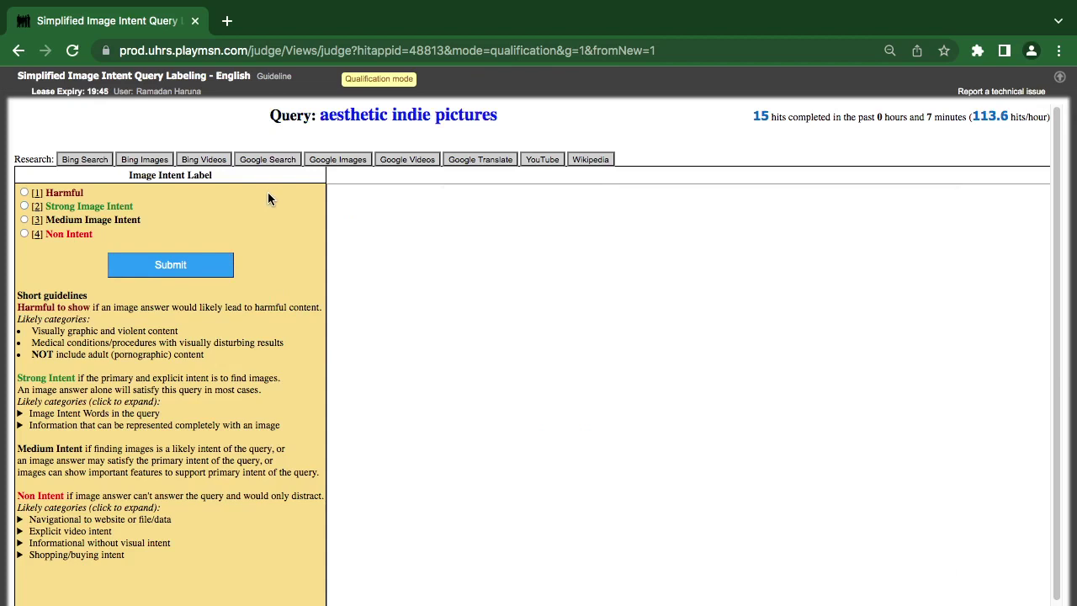
- Open the Bing search for "aesthetic indie pictures", submit the query as Strong Image Intent and close the search page
click(89, 159)
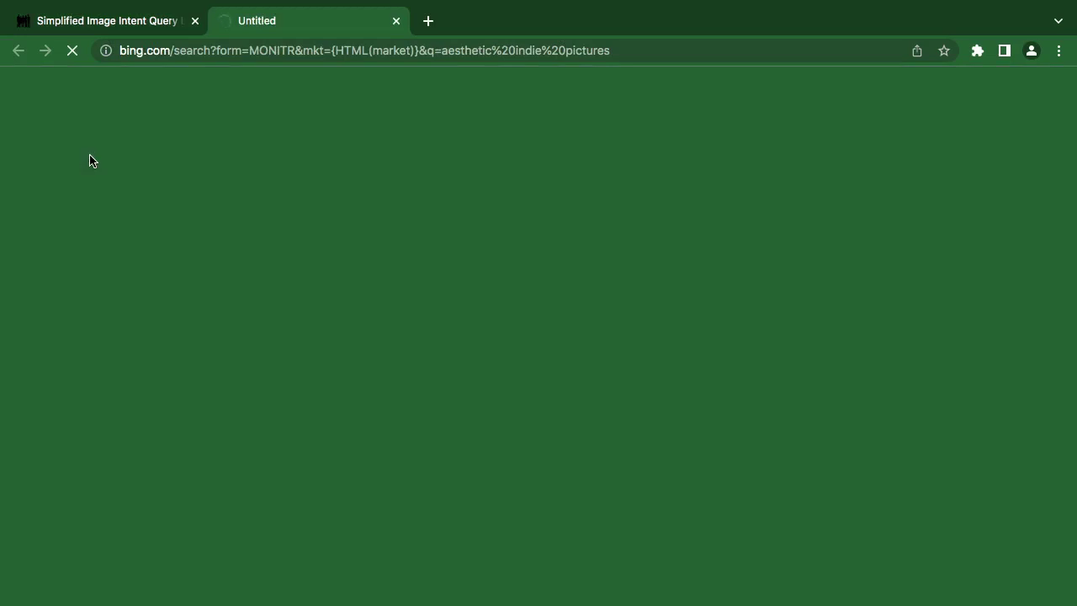
click(122, 31)
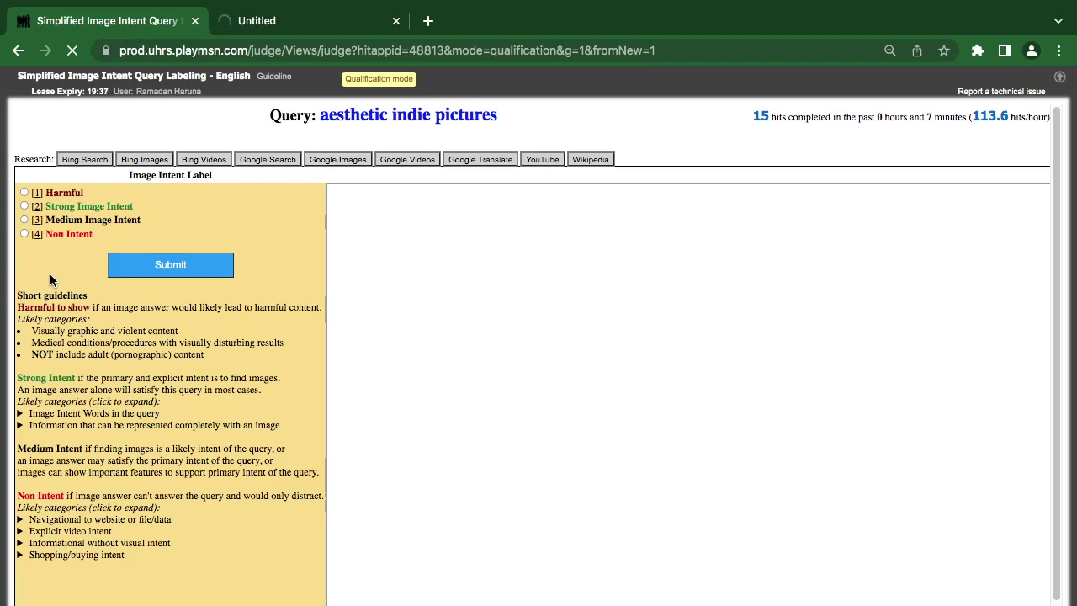
triple_click(56, 207)
click(226, 264)
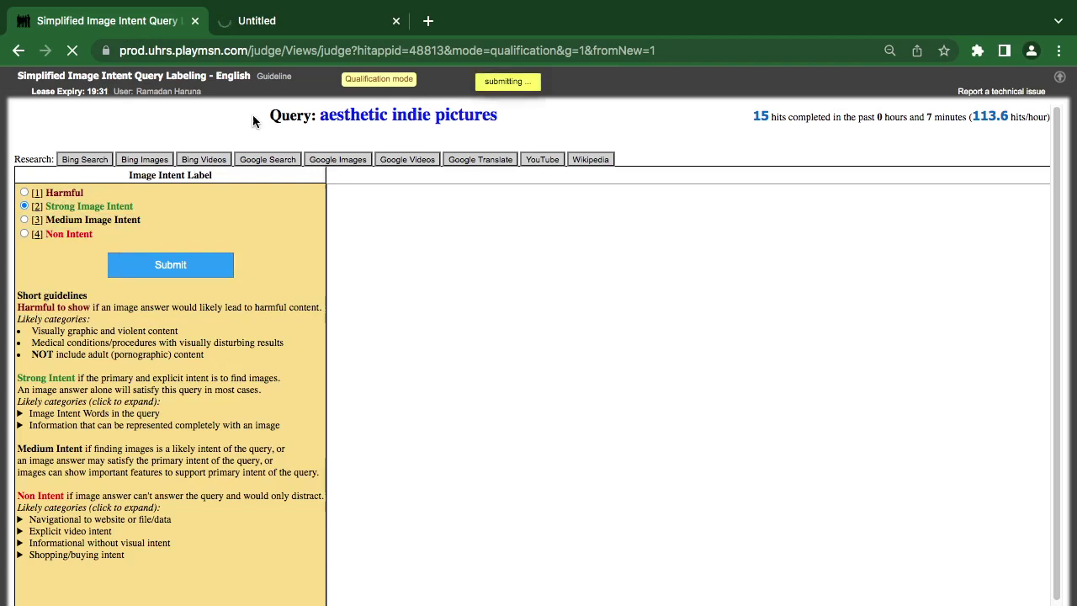
click(282, 14)
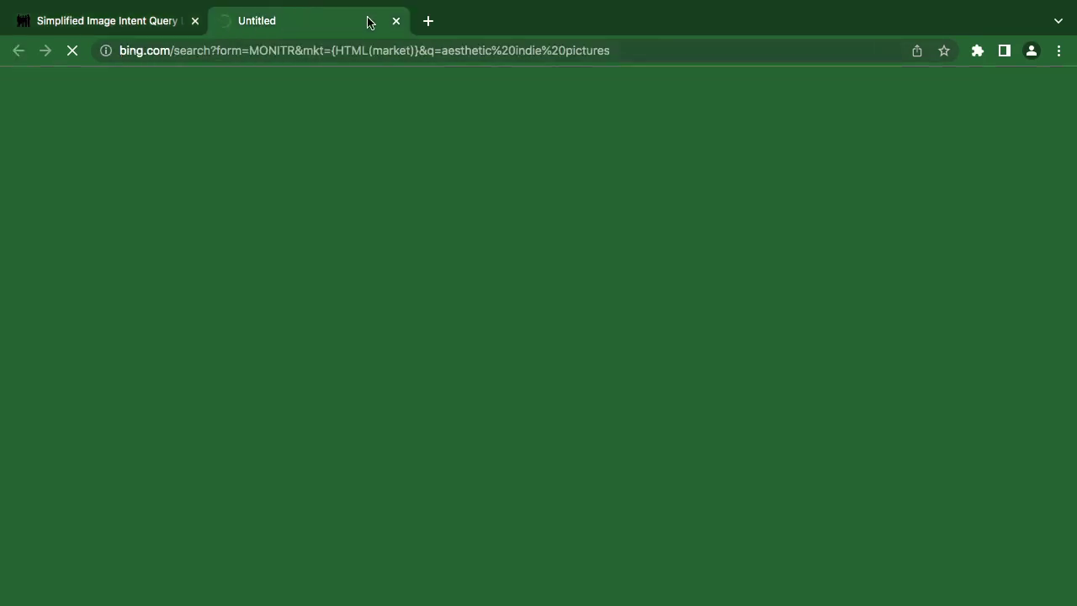
click(109, 23)
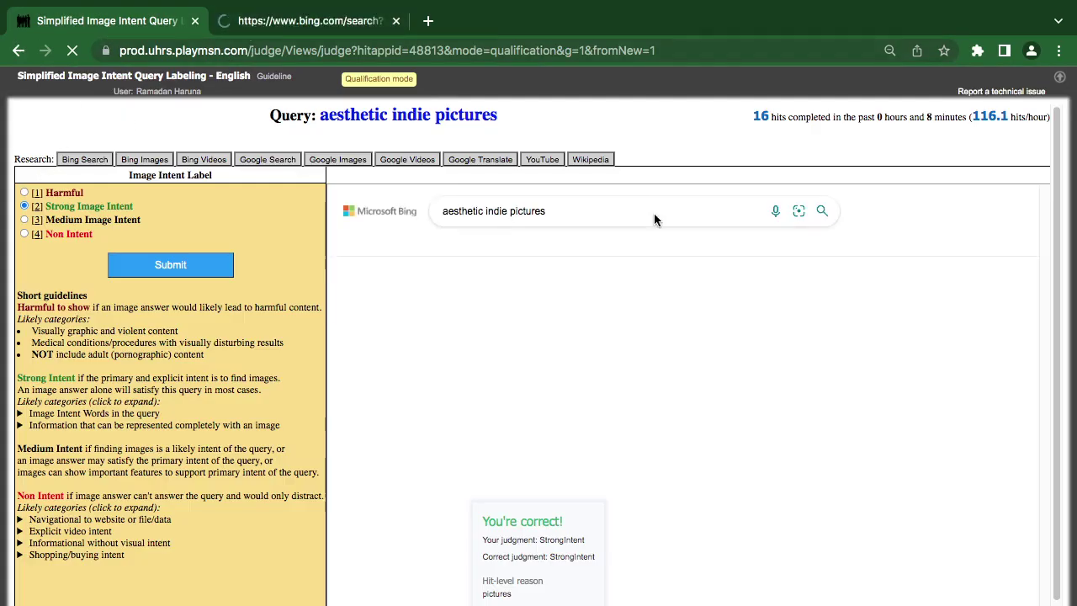
click(395, 21)
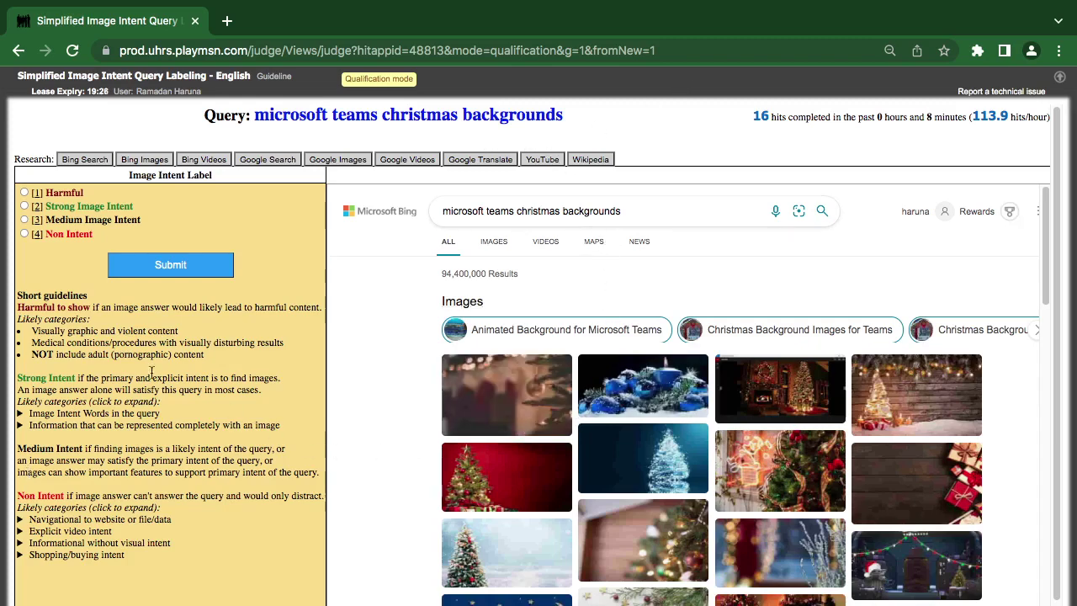
- Label the query "microsoft teams christmas backgrounds" as Strong Image Intent, look over its image results and submit it
click(41, 207)
scroll(543, 343, down, 3)
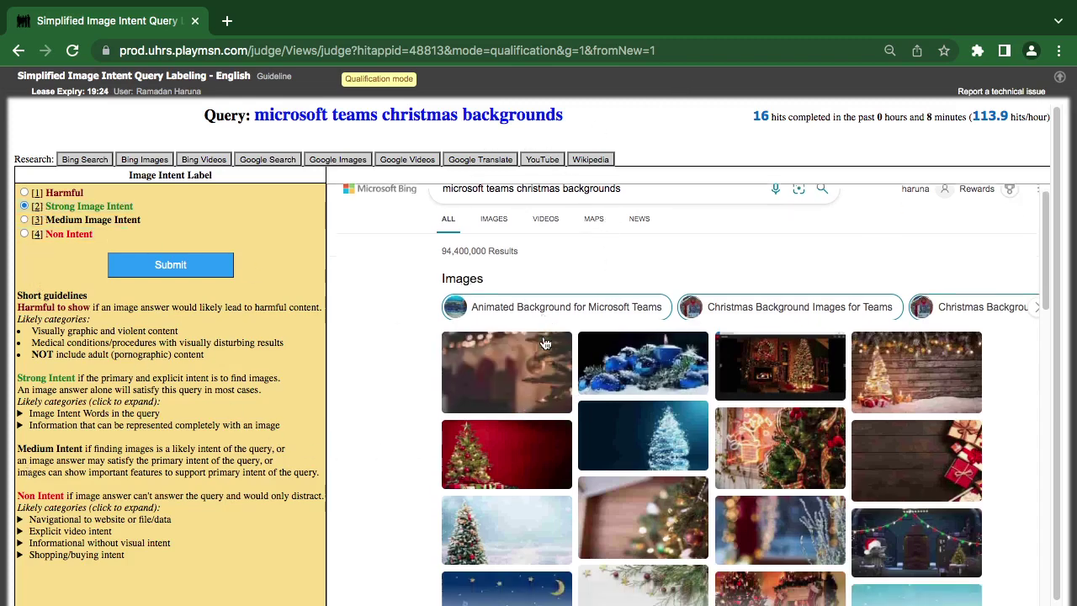
scroll(542, 343, up, 3)
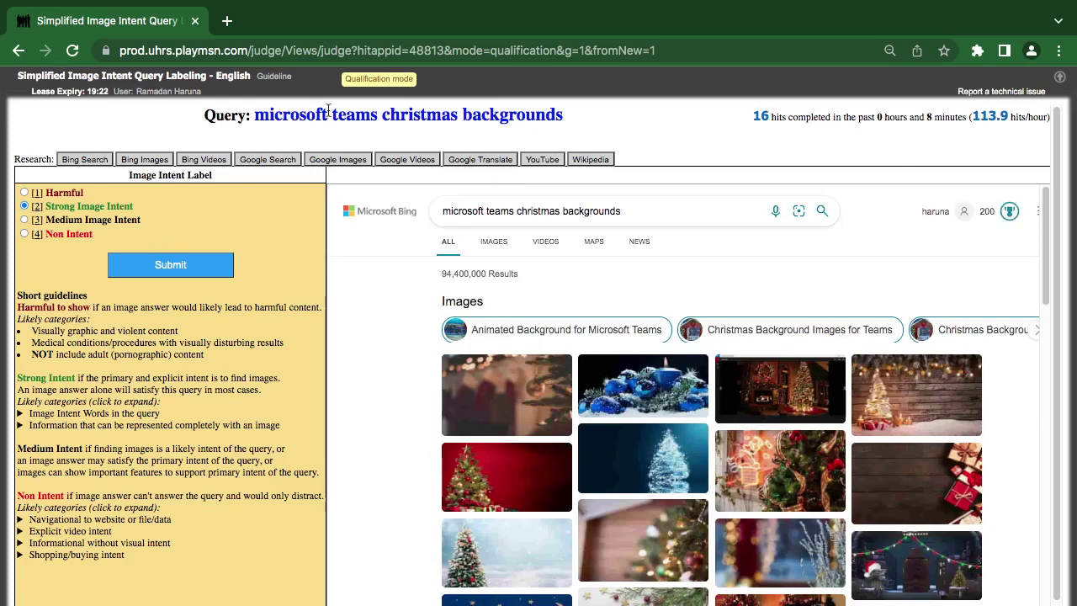
click(149, 269)
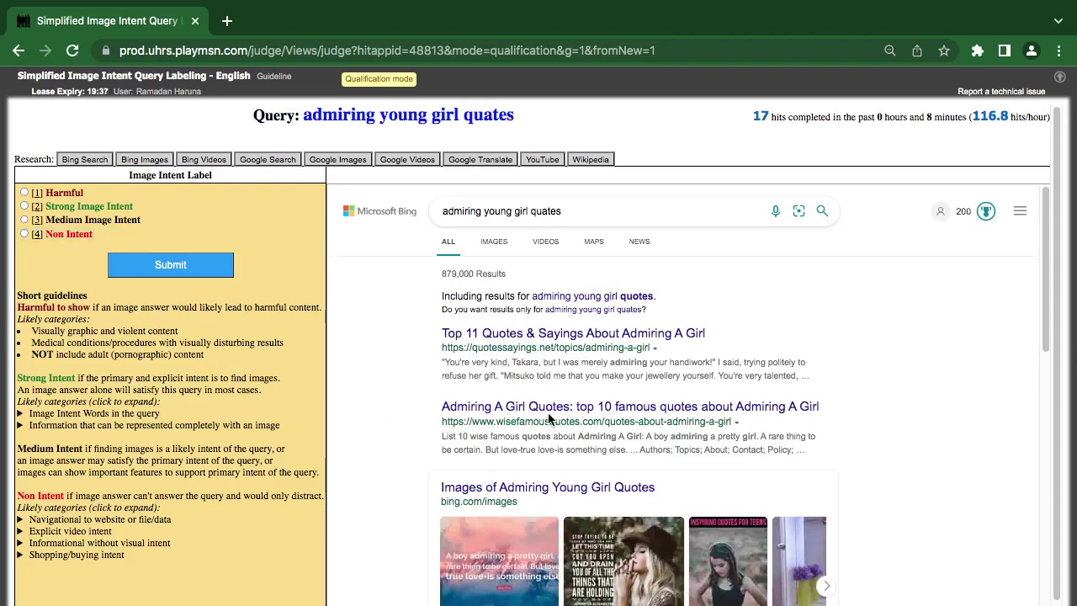
- Review the web and image results for the query "admiring young girl quates"
scroll(505, 417, down, 5)
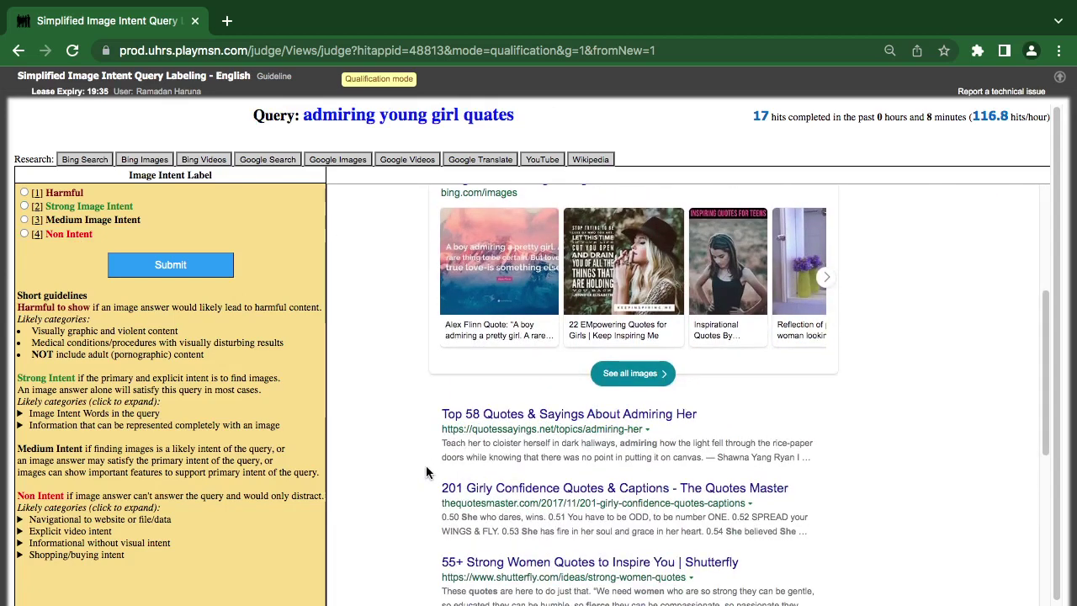
scroll(438, 450, up, 5)
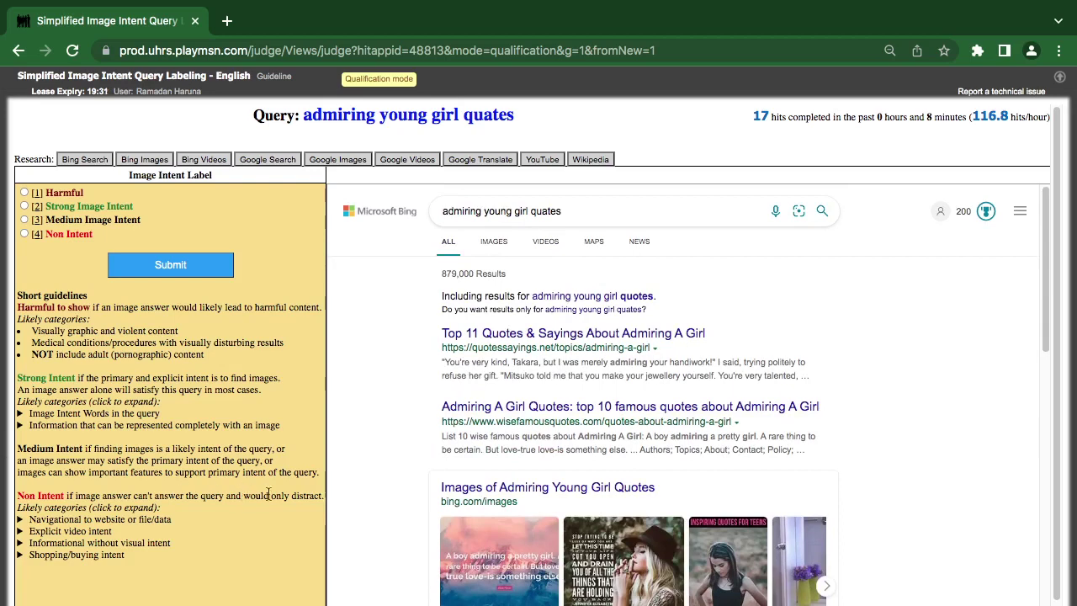
mouse_move(457, 533)
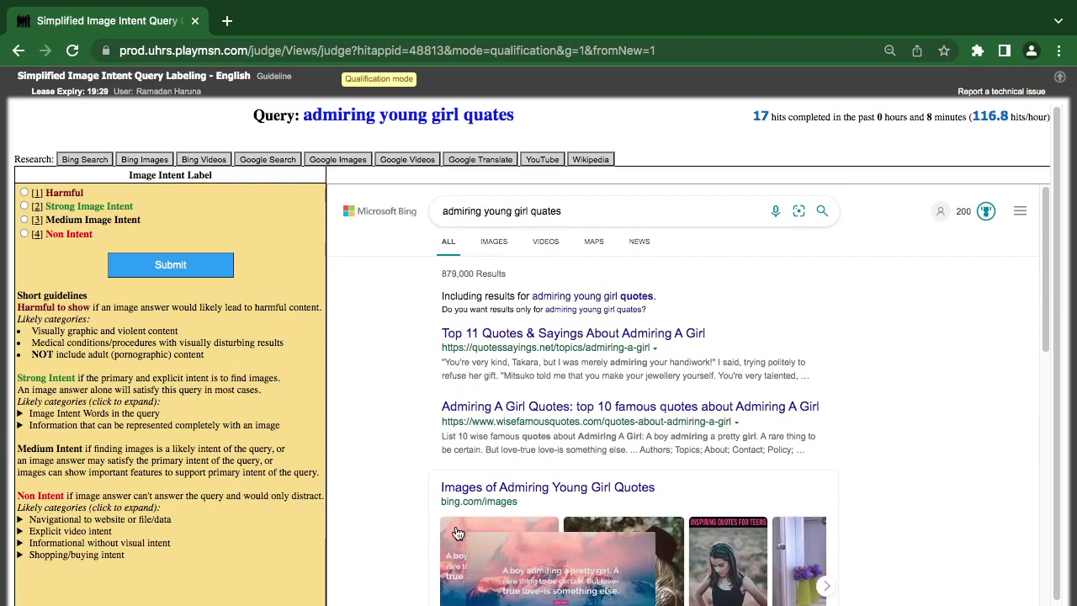
scroll(456, 533, down, 1)
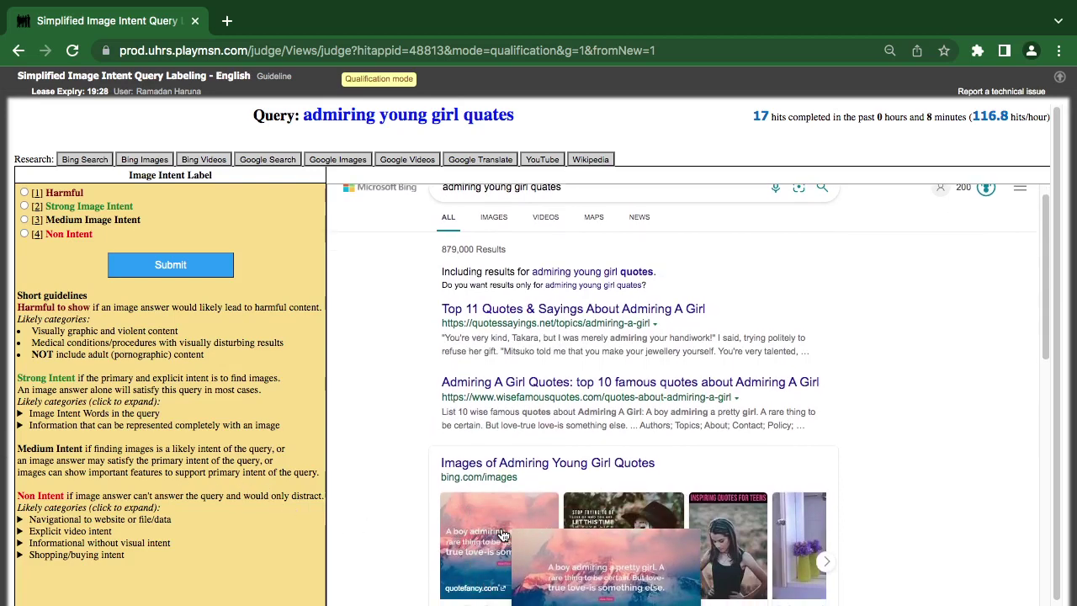
scroll(502, 535, down, 10)
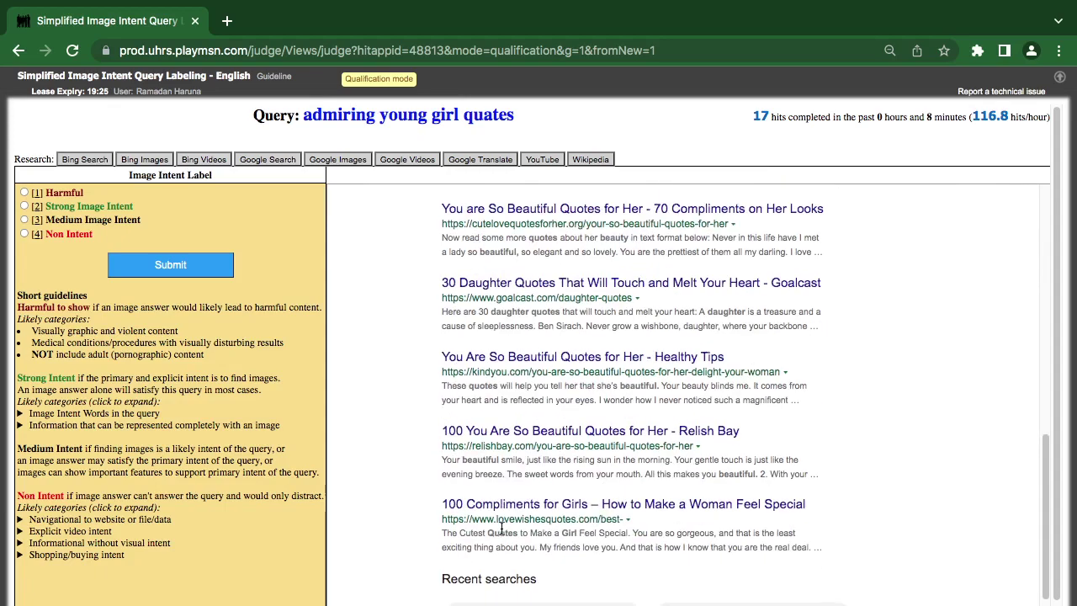
scroll(502, 527, up, 5)
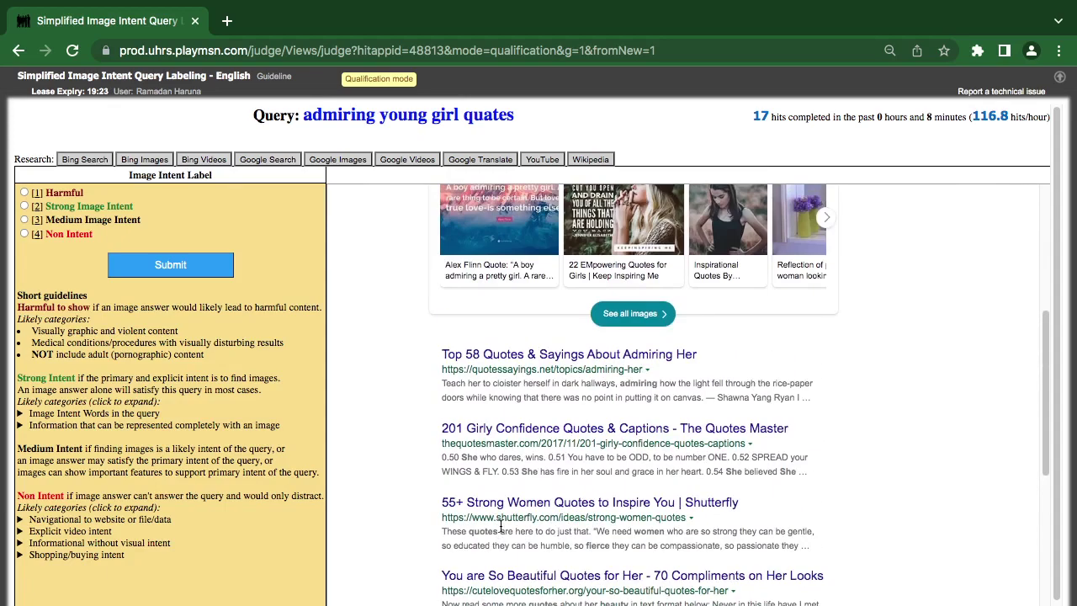
scroll(501, 525, up, 5)
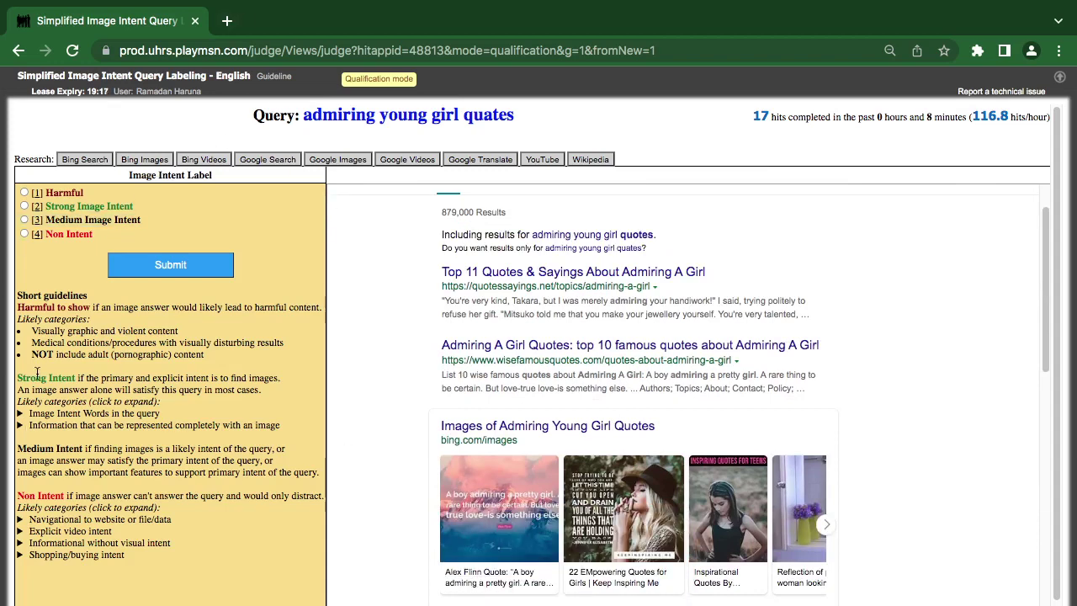
- Expand both Strong Intent category lists in the short guidelines and open the full guideline to read its Harmful and Strong Intent tables
click(24, 425)
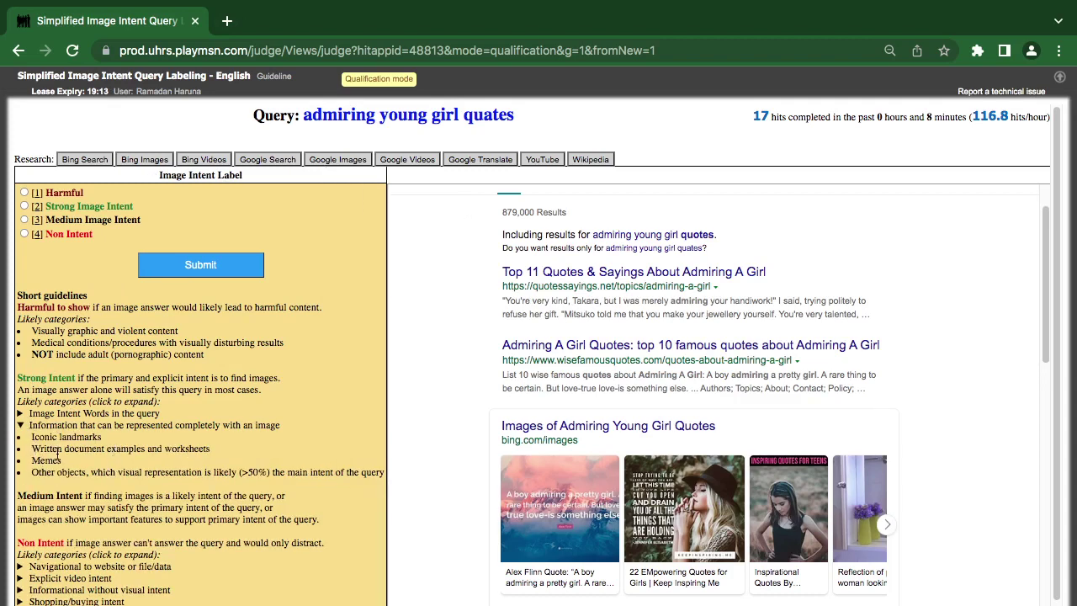
click(21, 413)
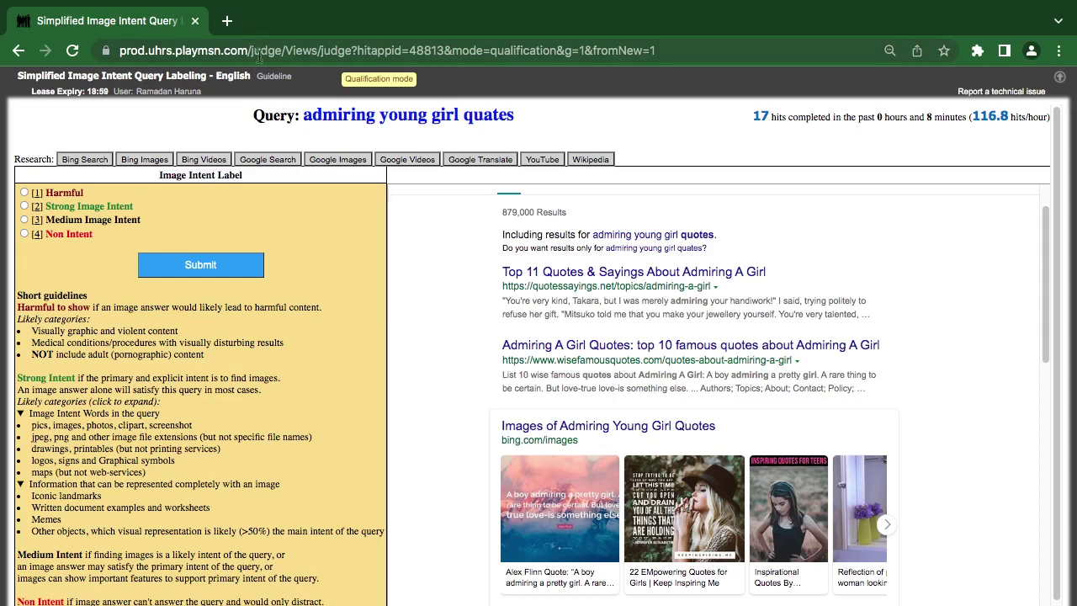
click(274, 77)
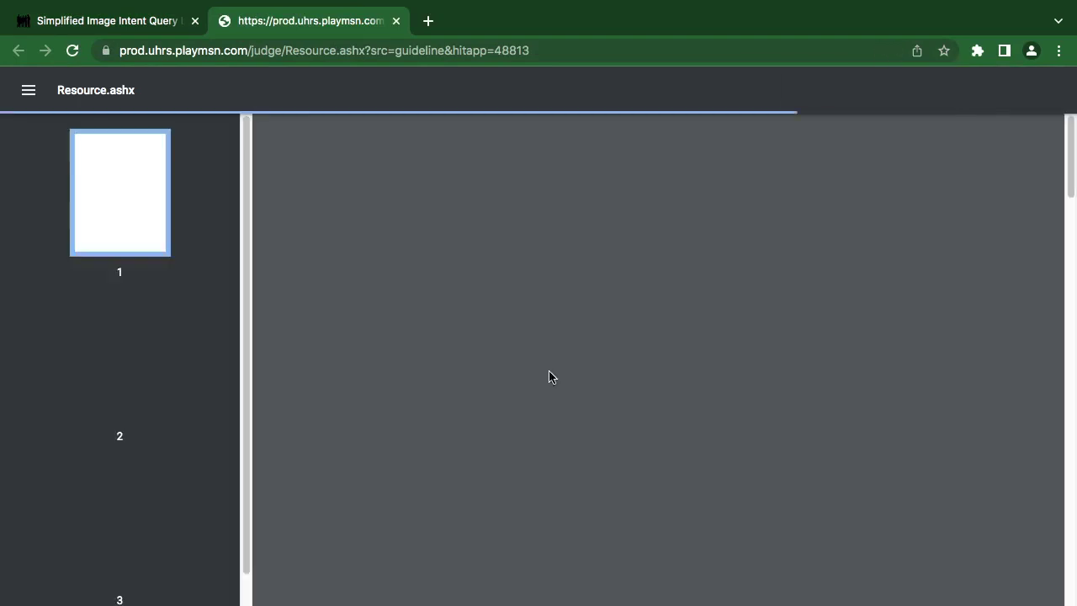
scroll(480, 459, down, 15)
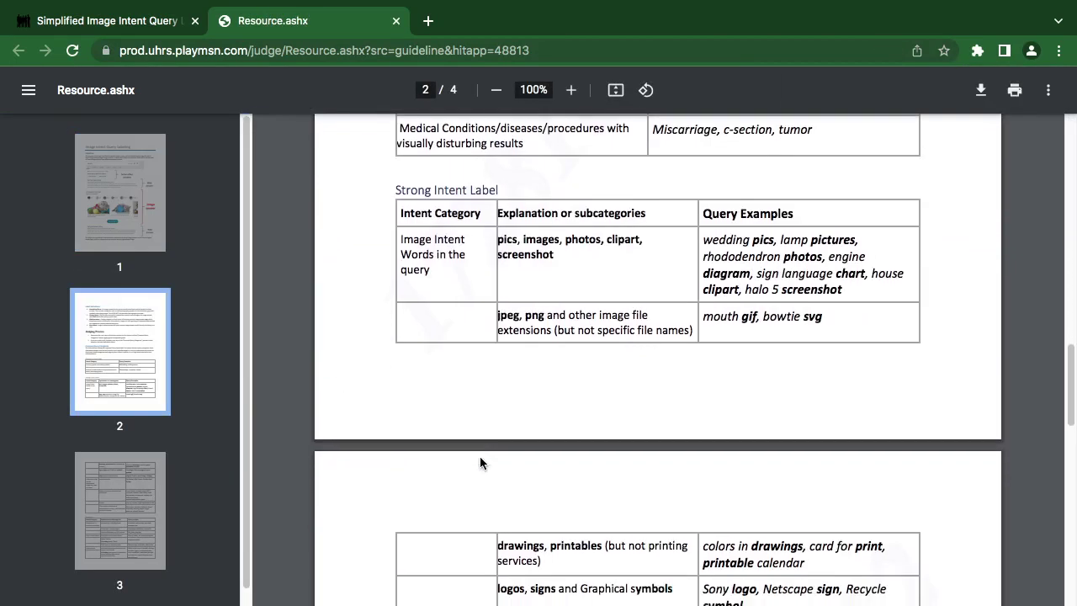
scroll(480, 461, up, 3)
scroll(480, 461, down, 3)
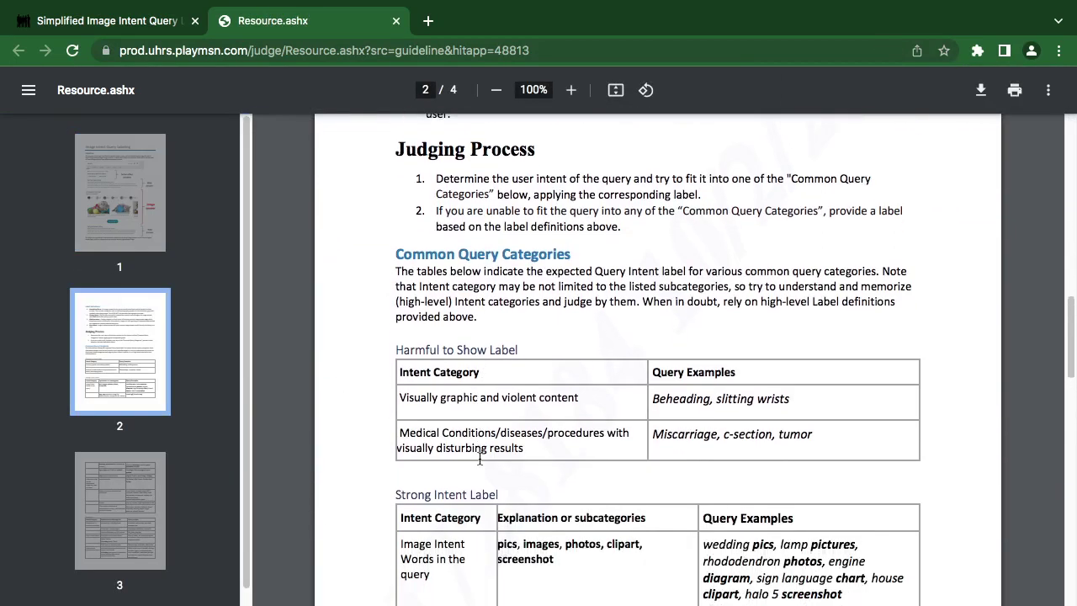
scroll(479, 463, down, 3)
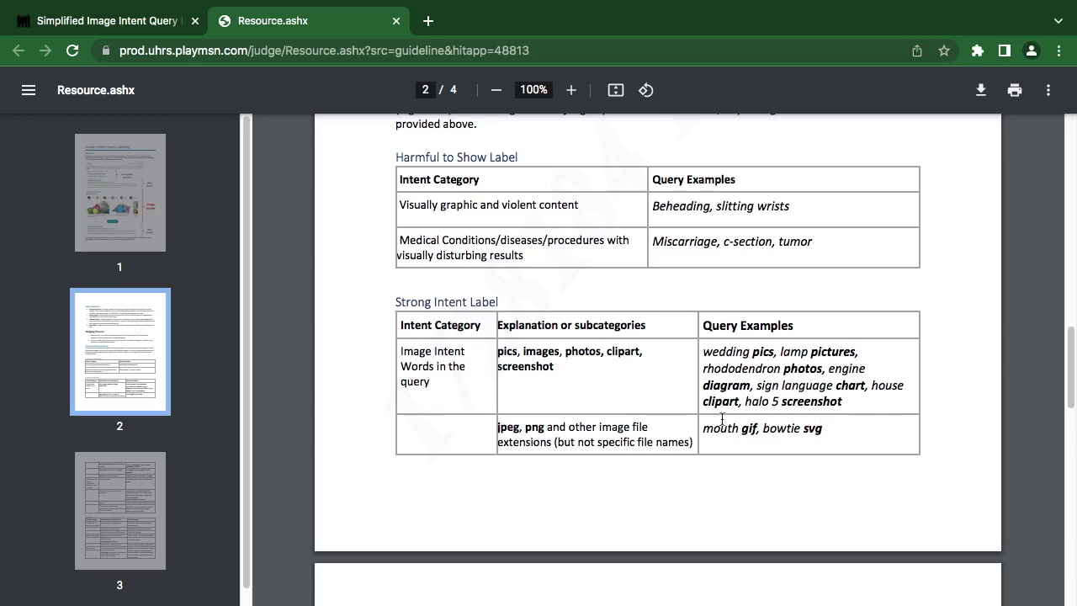
- Read the remaining Strong Intent subcategories and the No Intent table with their query examples in the guideline document
scroll(722, 420, down, 1)
scroll(721, 420, down, 5)
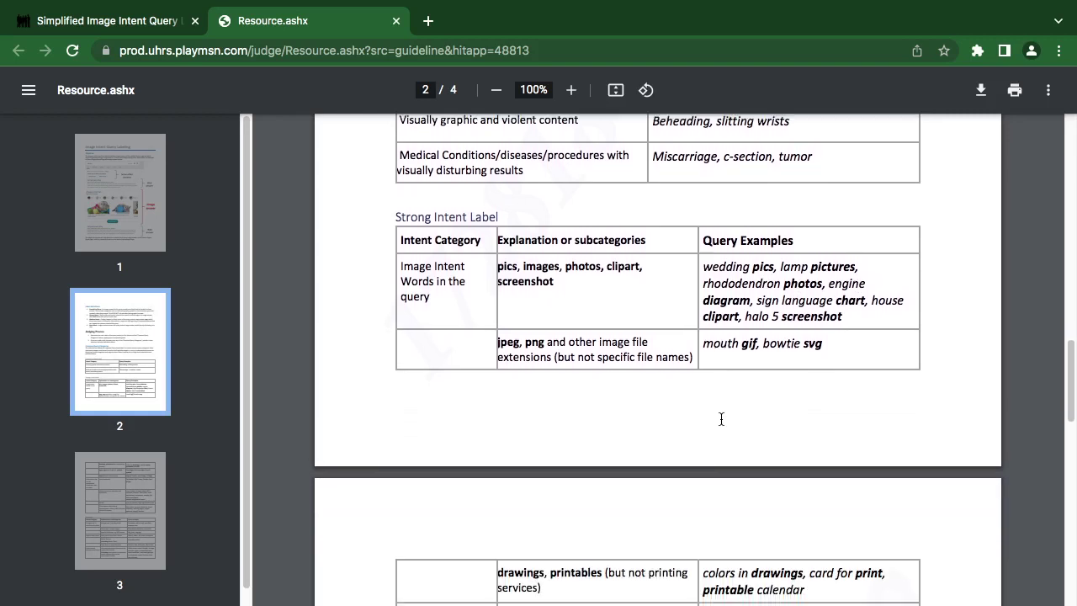
scroll(721, 419, down, 3)
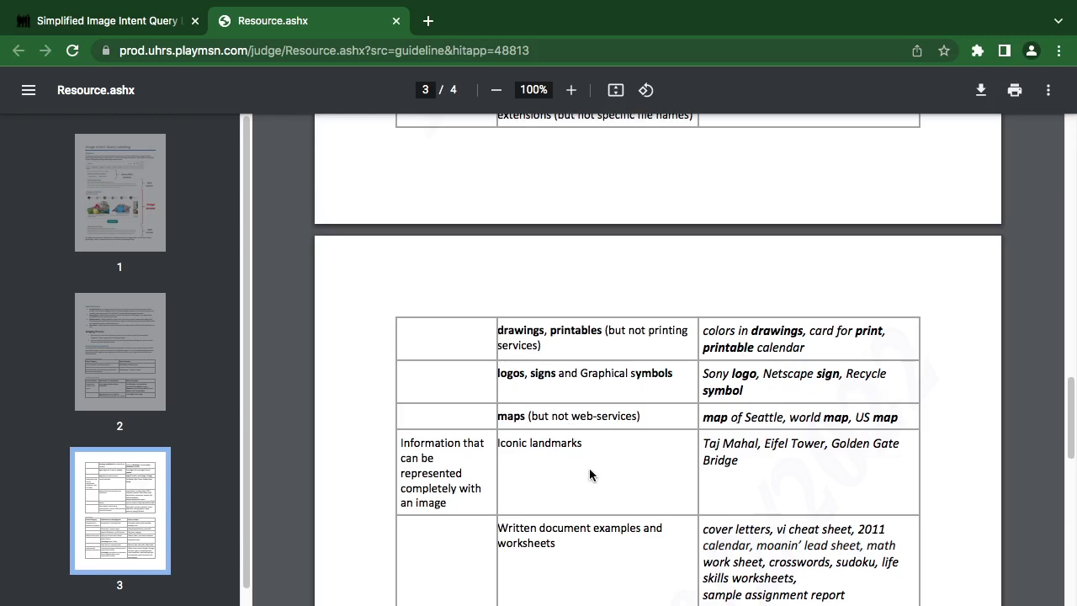
scroll(589, 471, down, 2)
scroll(588, 467, down, 2)
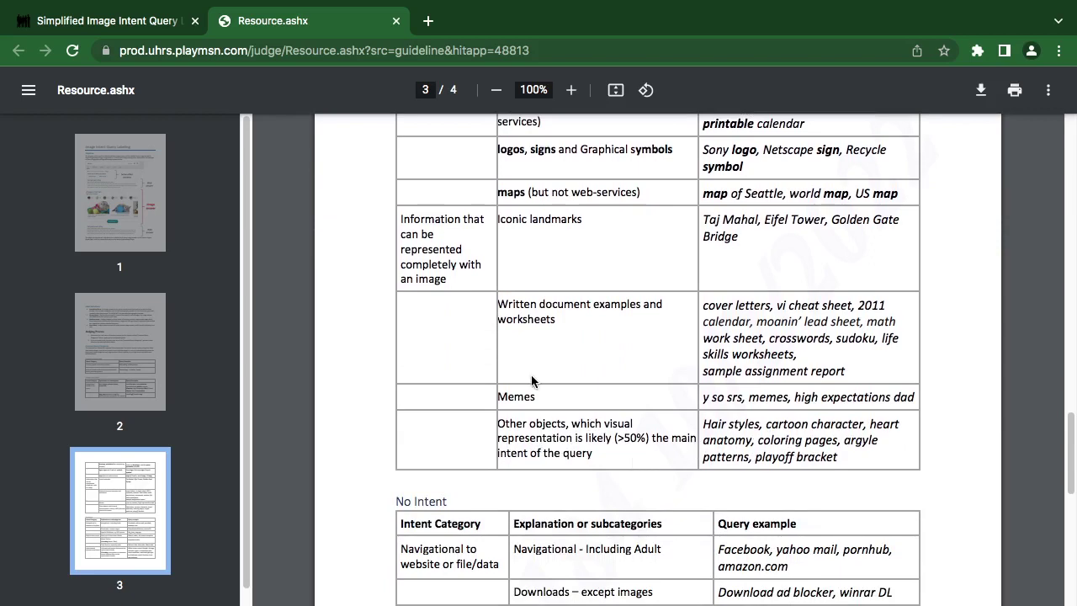
scroll(492, 380, down, 4)
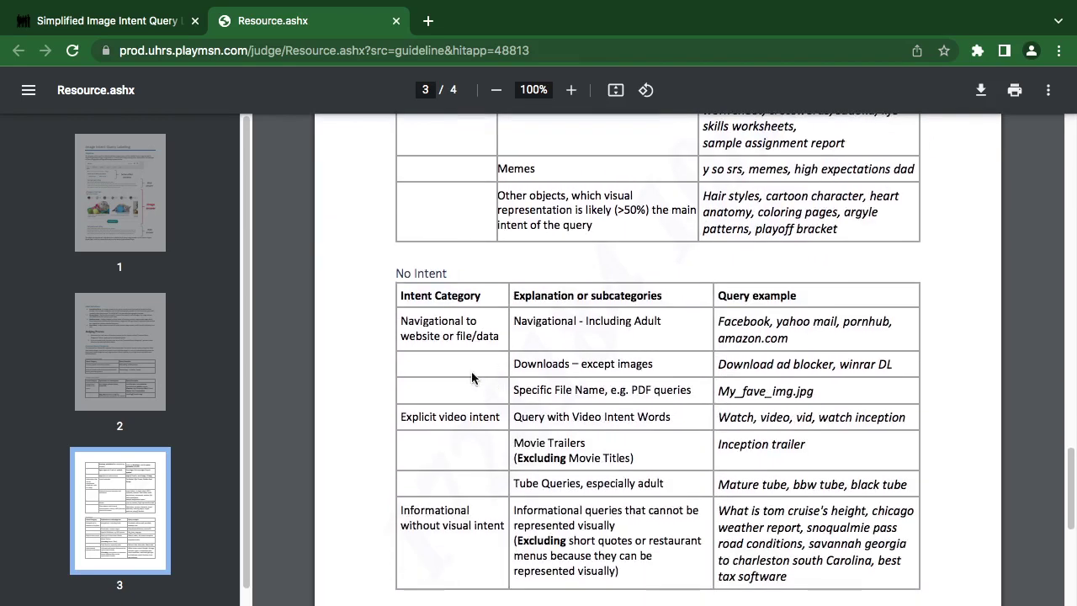
- Return to the judging page, submit the query "admiring young girl quates" as Medium Image Intent and close the guideline document
click(123, 21)
click(75, 220)
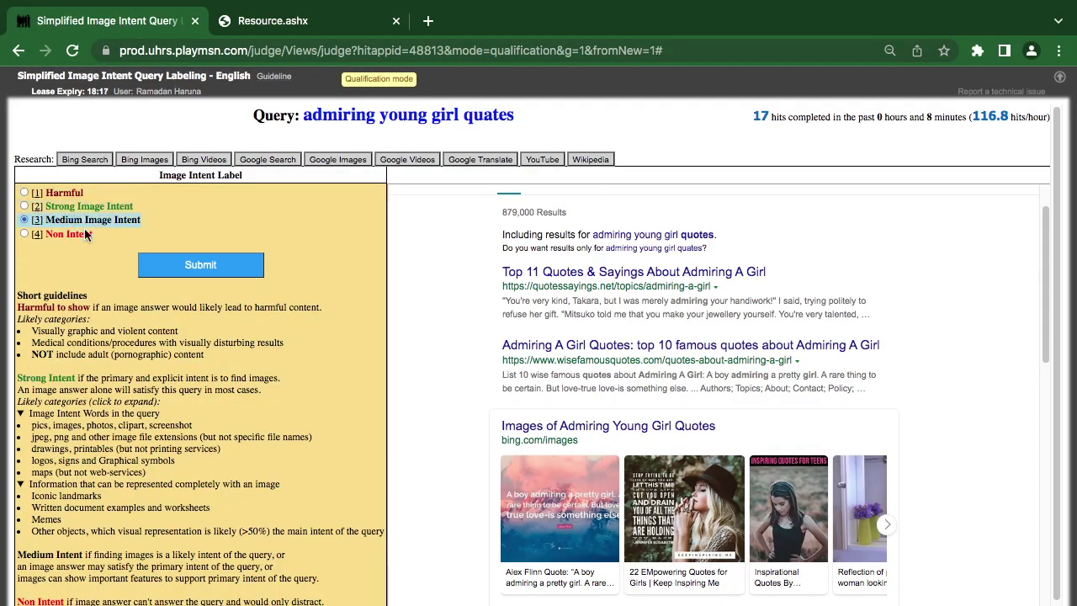
click(186, 267)
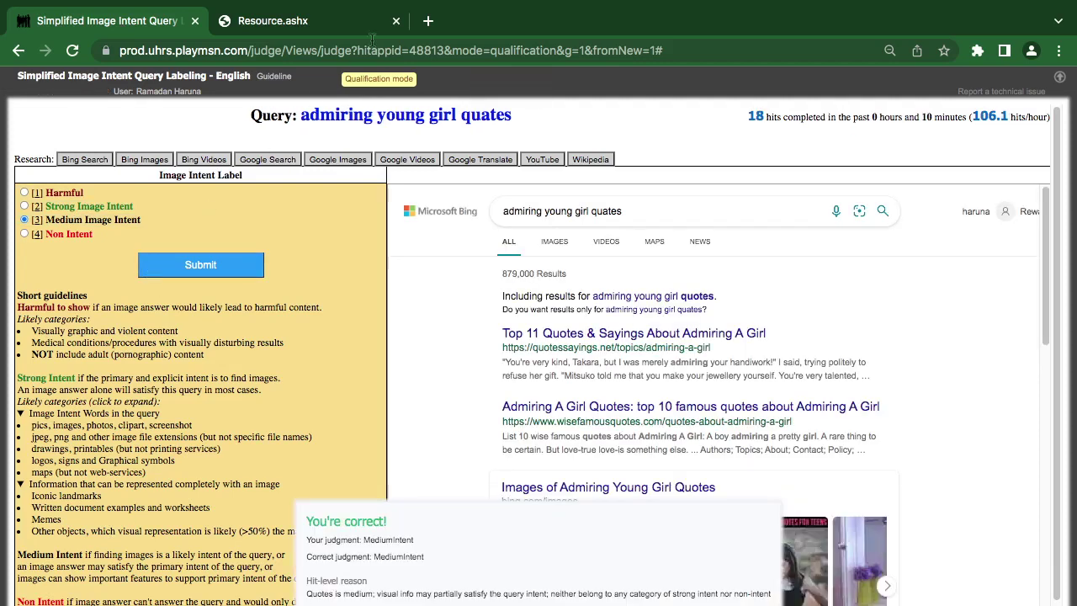
click(396, 20)
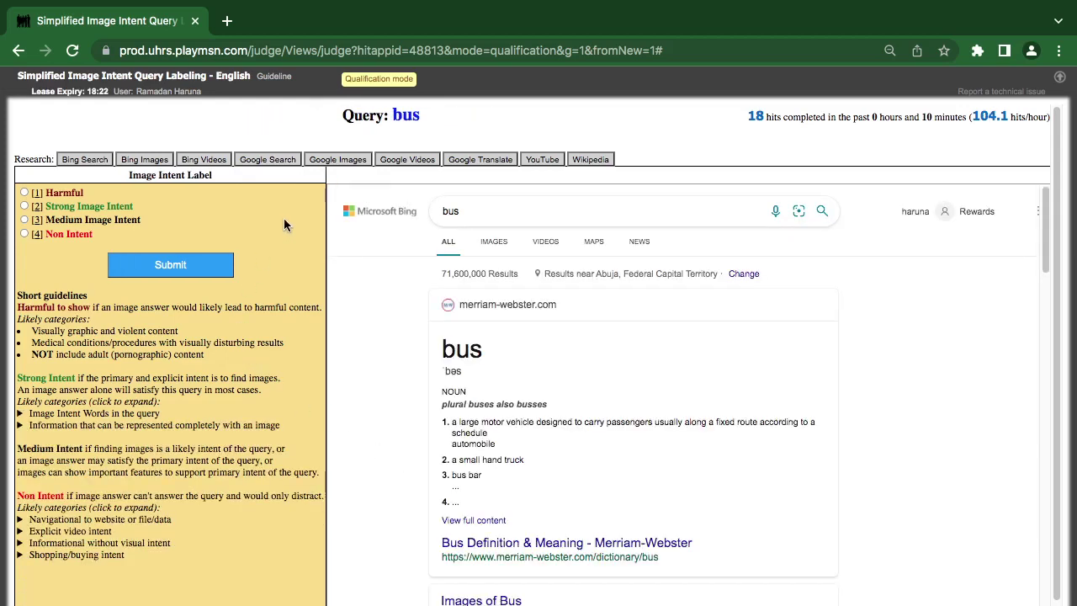
- Review the Bing results for the query "bus" and submit it as Medium Image Intent
scroll(492, 472, down, 6)
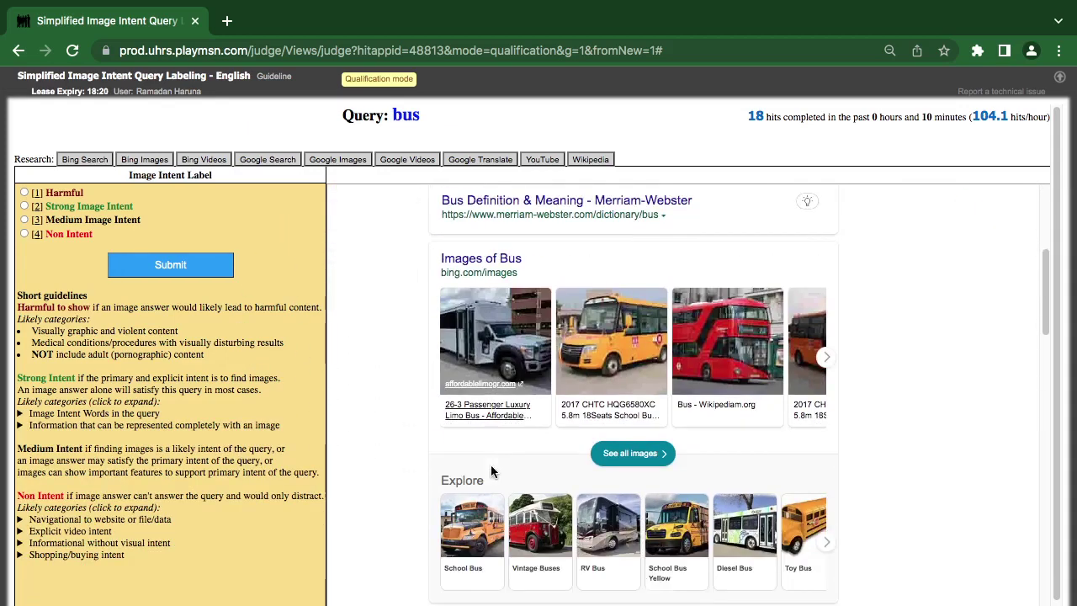
scroll(492, 471, down, 12)
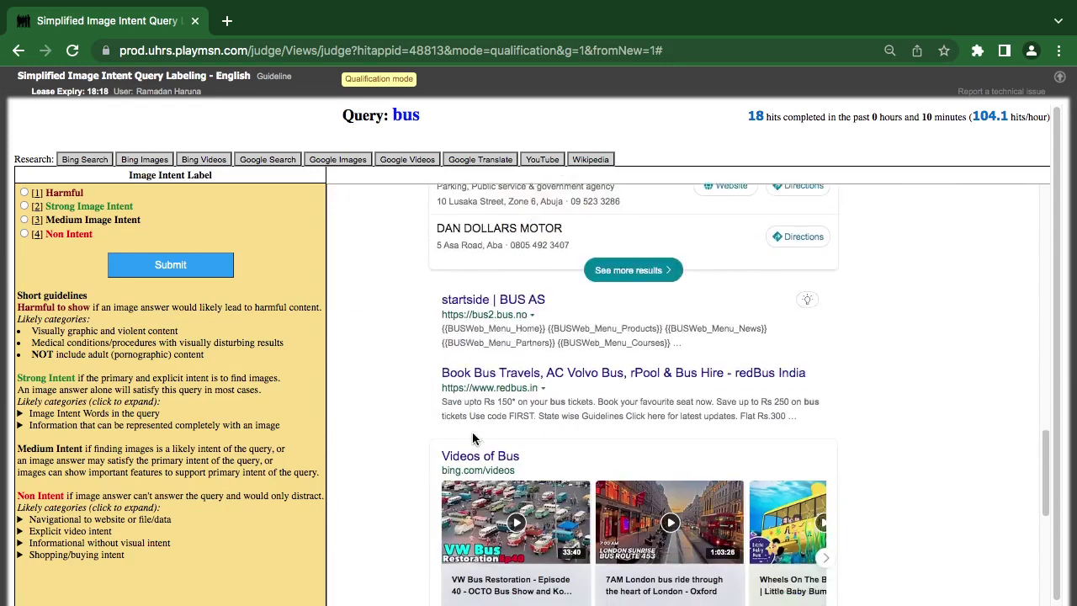
scroll(473, 441, down, 5)
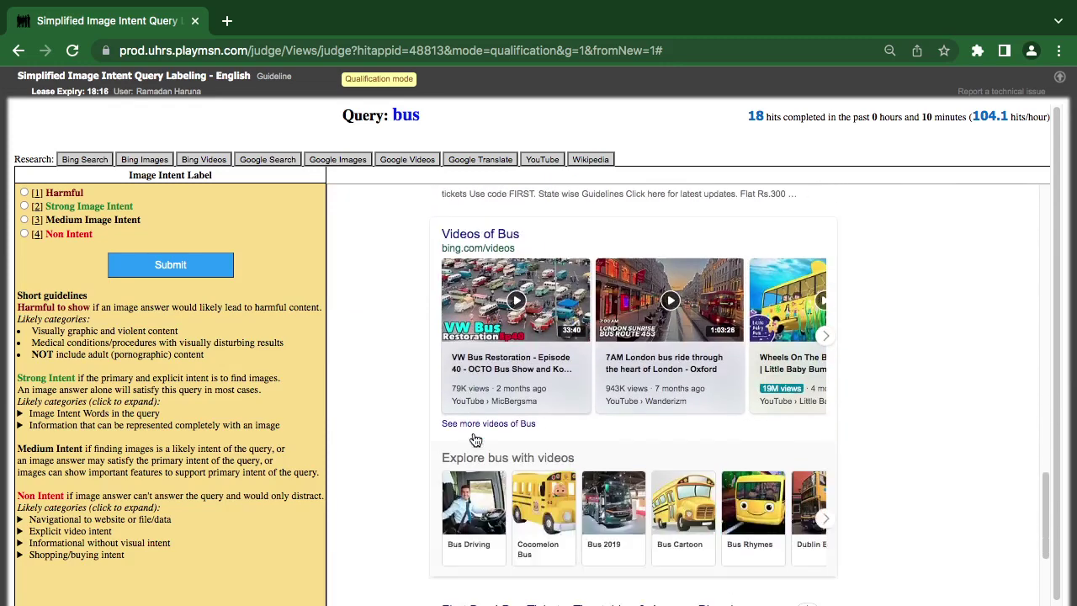
scroll(473, 434, up, 12)
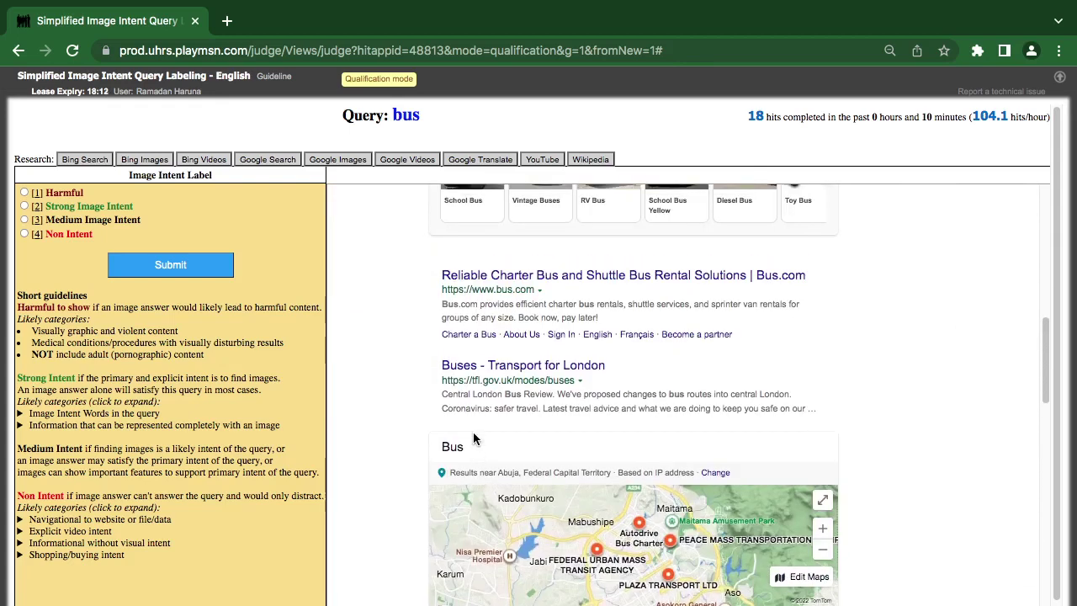
scroll(473, 439, up, 4)
scroll(474, 438, down, 1)
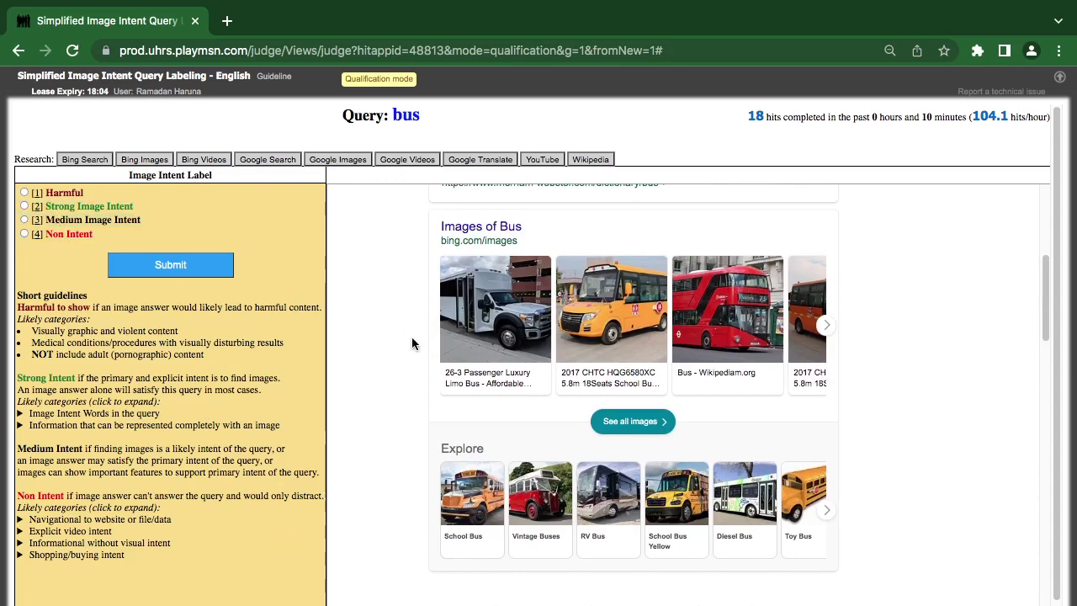
scroll(420, 415, down, 10)
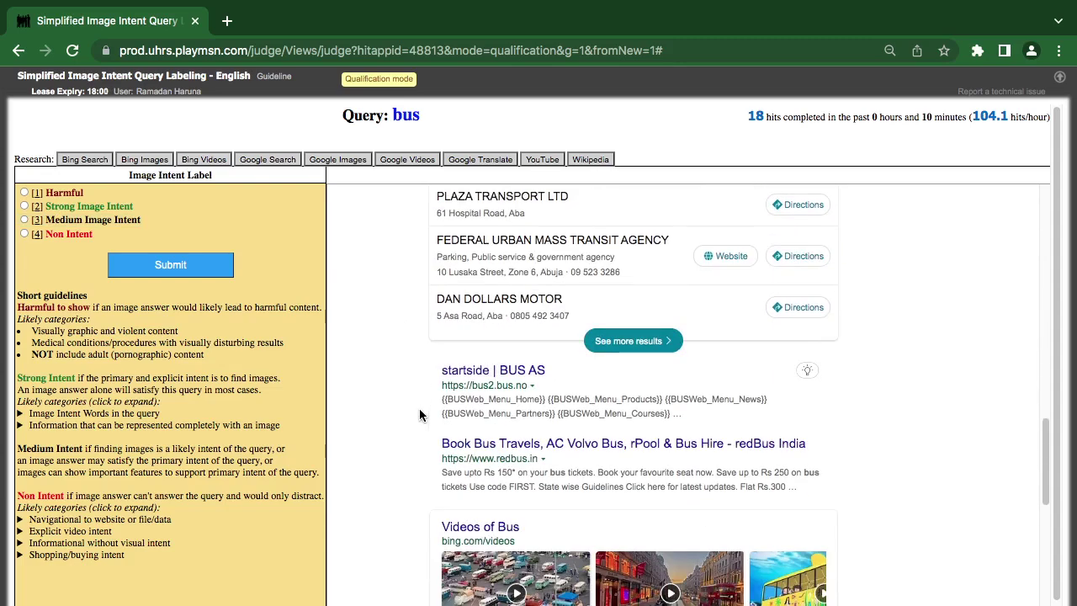
scroll(420, 415, up, 5)
click(93, 219)
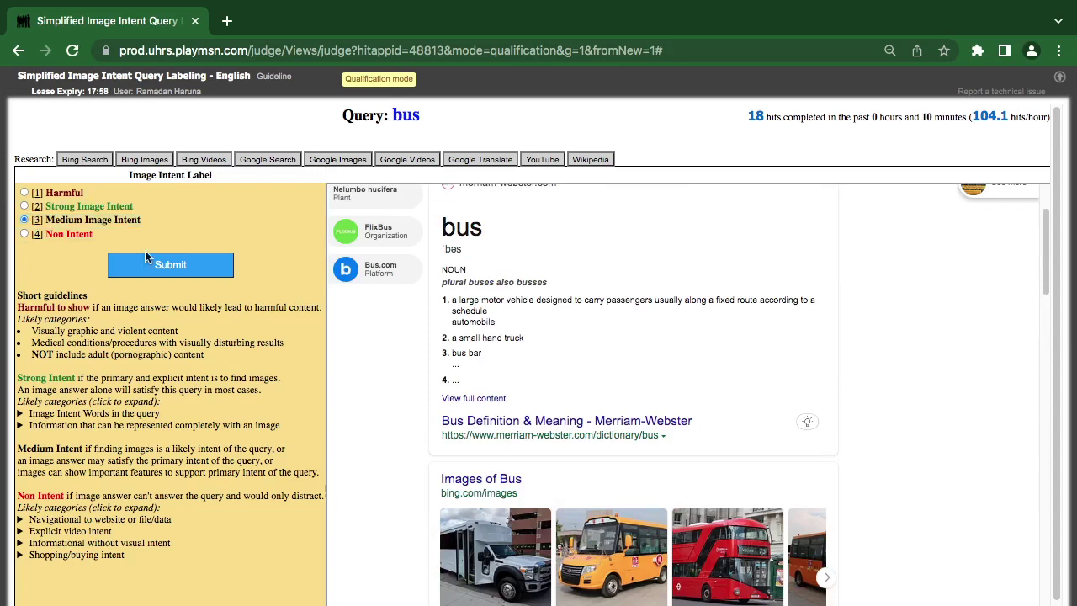
click(173, 266)
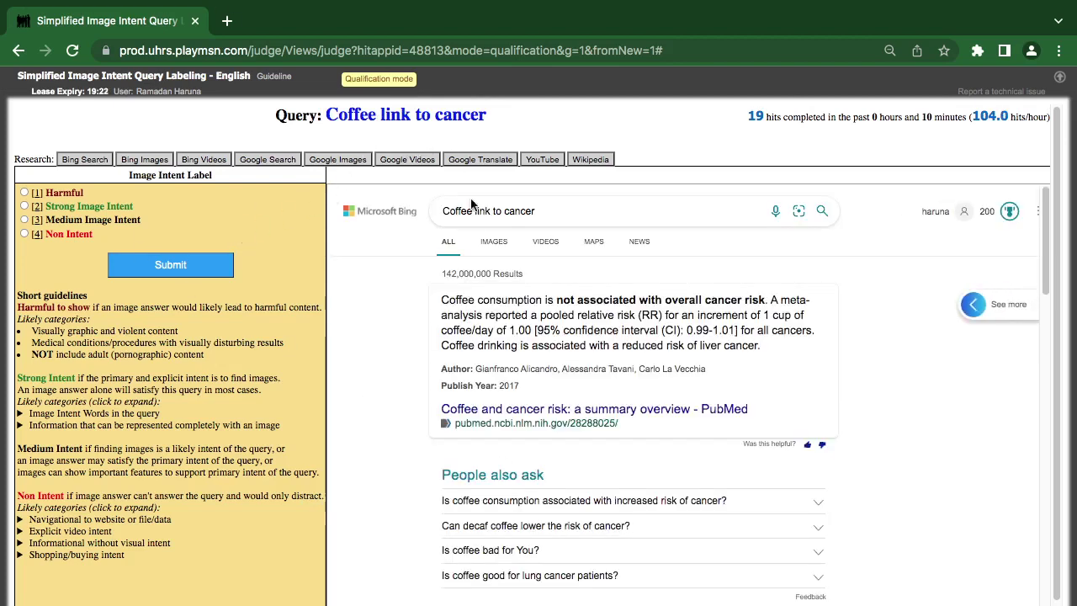
- Look over the Bing results for the query "Coffee link to cancer" and submit it as Non Intent
scroll(540, 498, down, 1)
scroll(539, 498, down, 1)
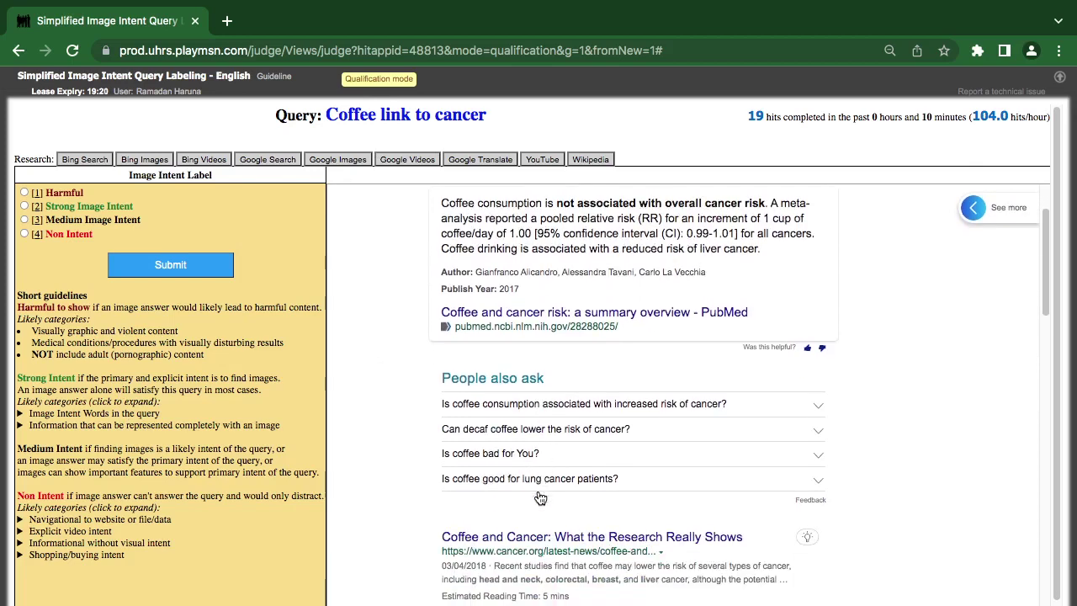
scroll(538, 489, down, 6)
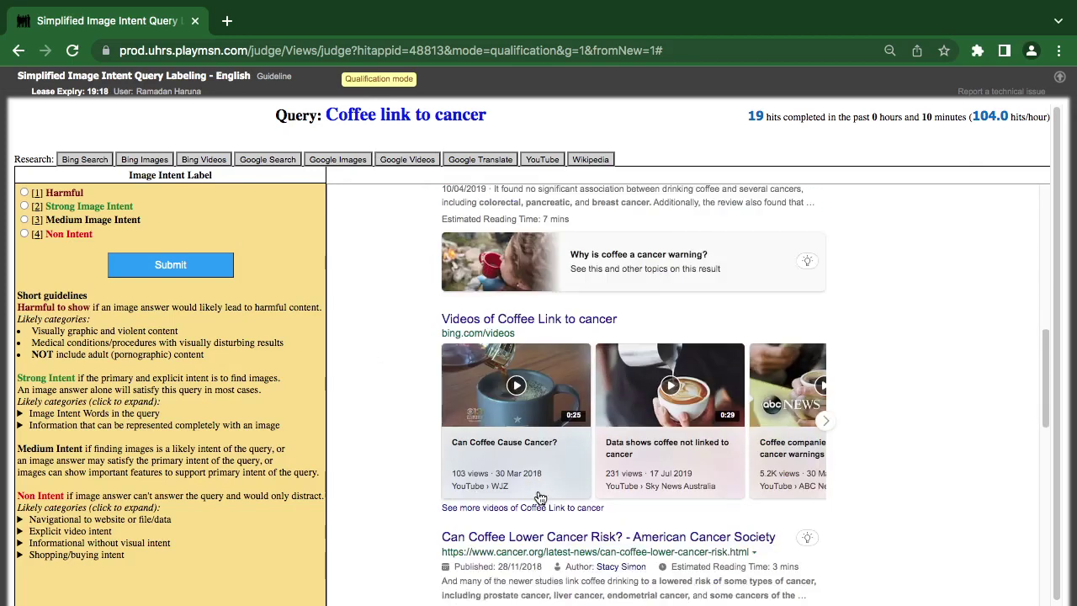
scroll(539, 492, down, 1)
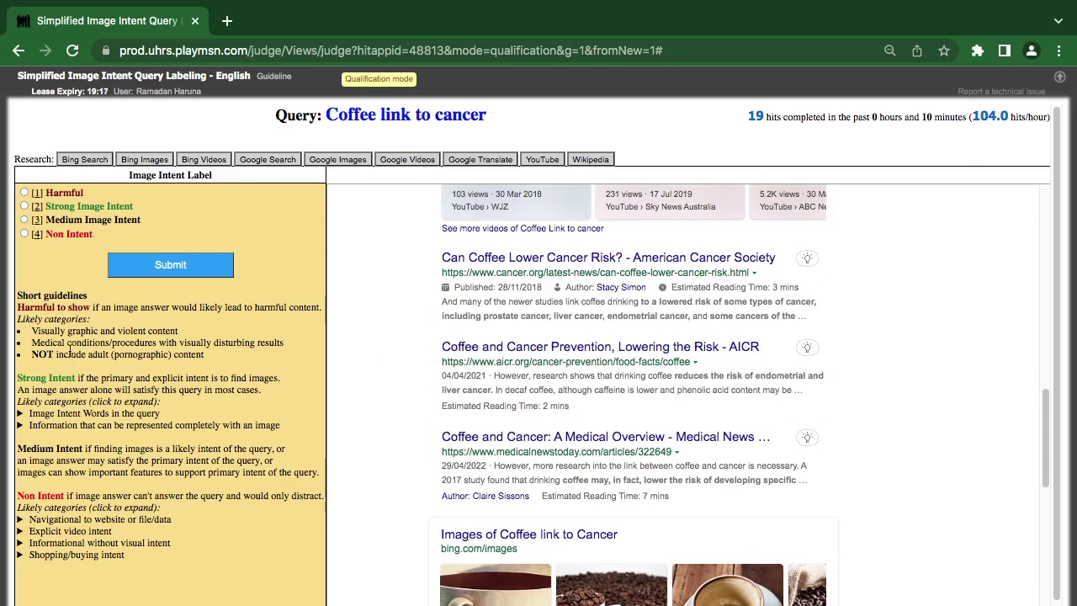
click(48, 236)
click(157, 271)
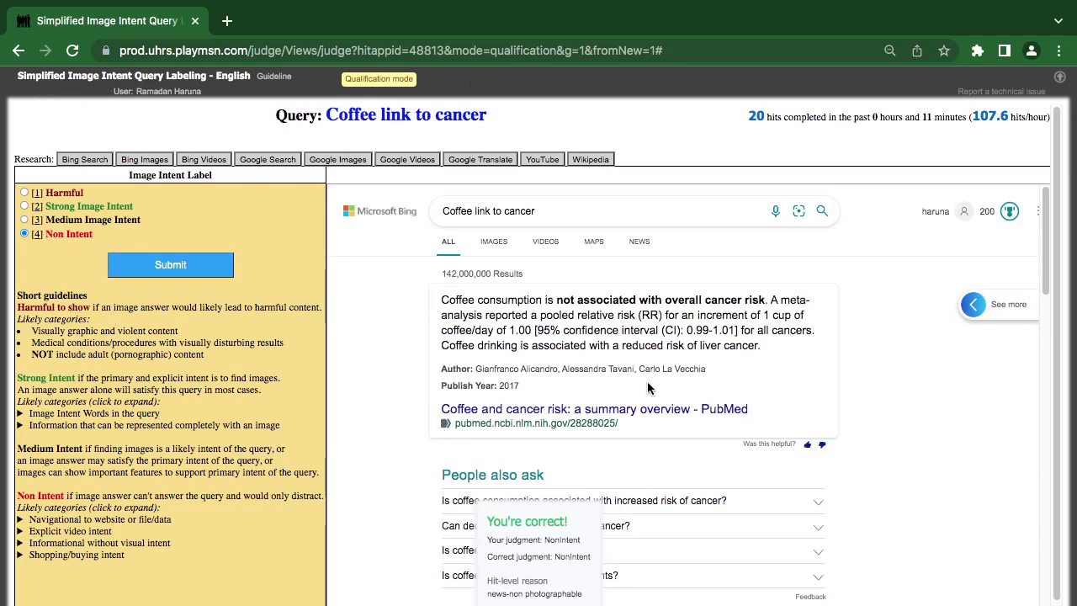
scroll(647, 381, down, 10)
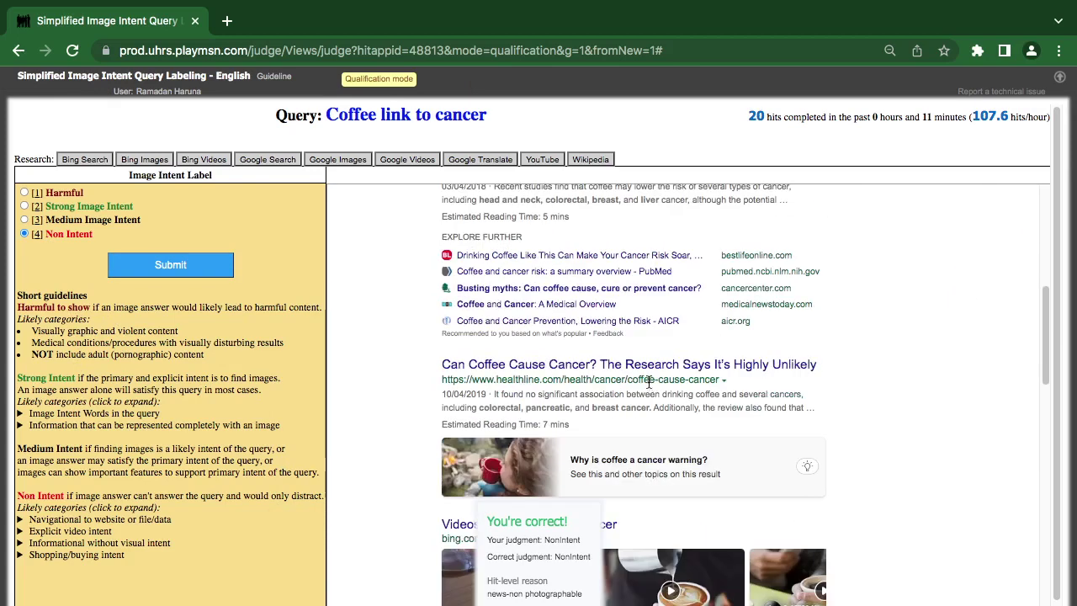
scroll(649, 383, up, 2)
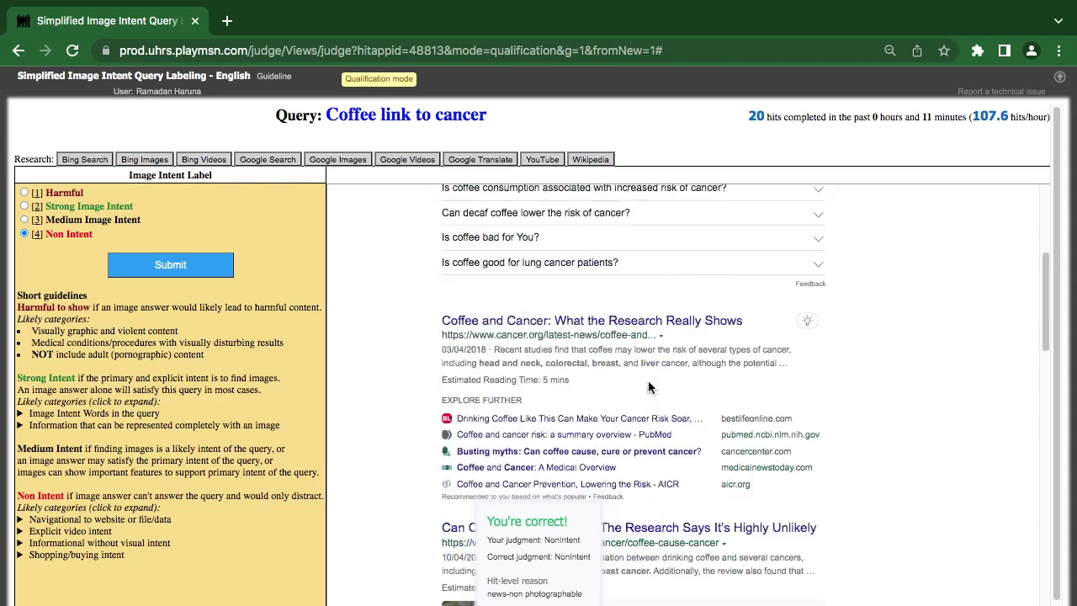
scroll(648, 380, down, 2)
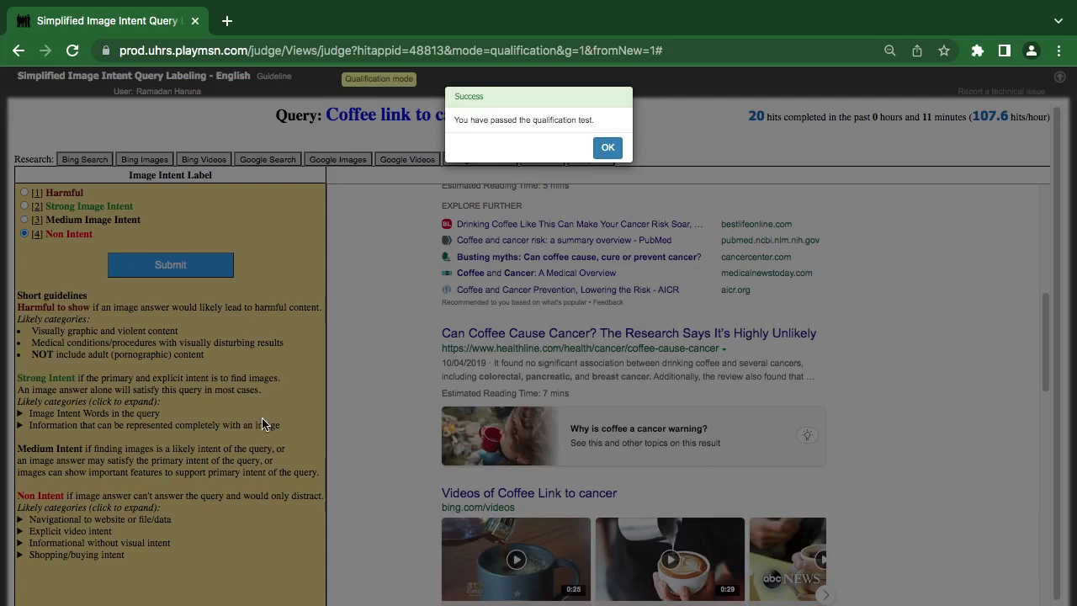
mouse_move(690, 5)
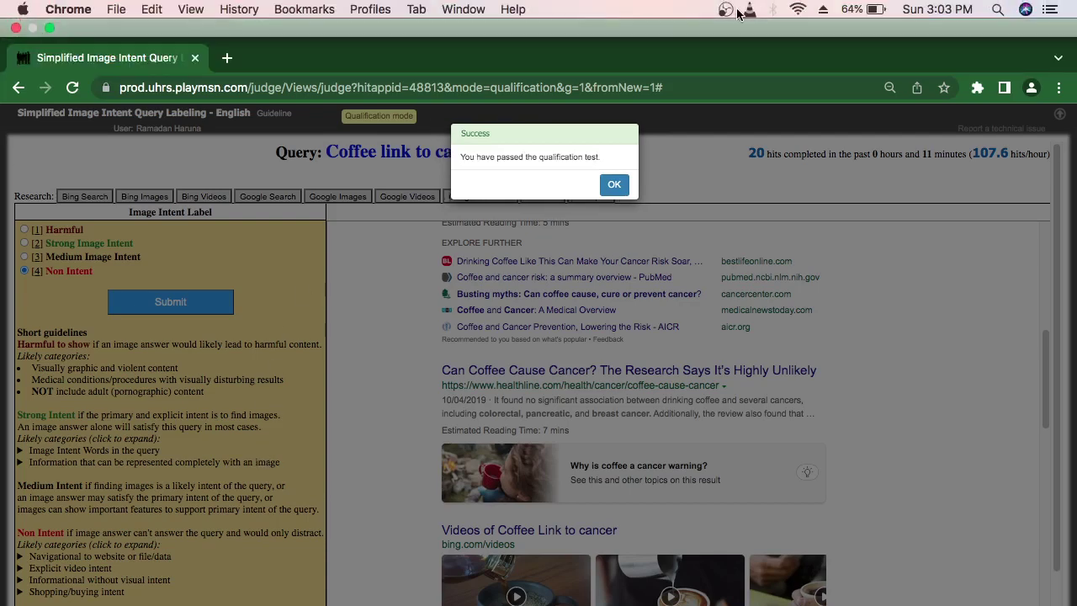
click(725, 9)
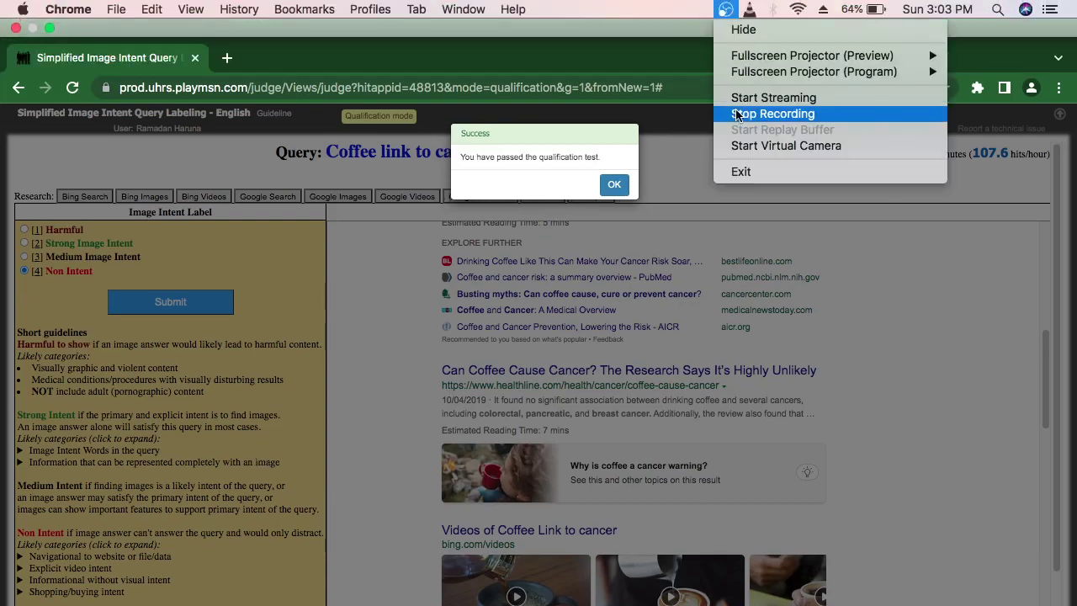